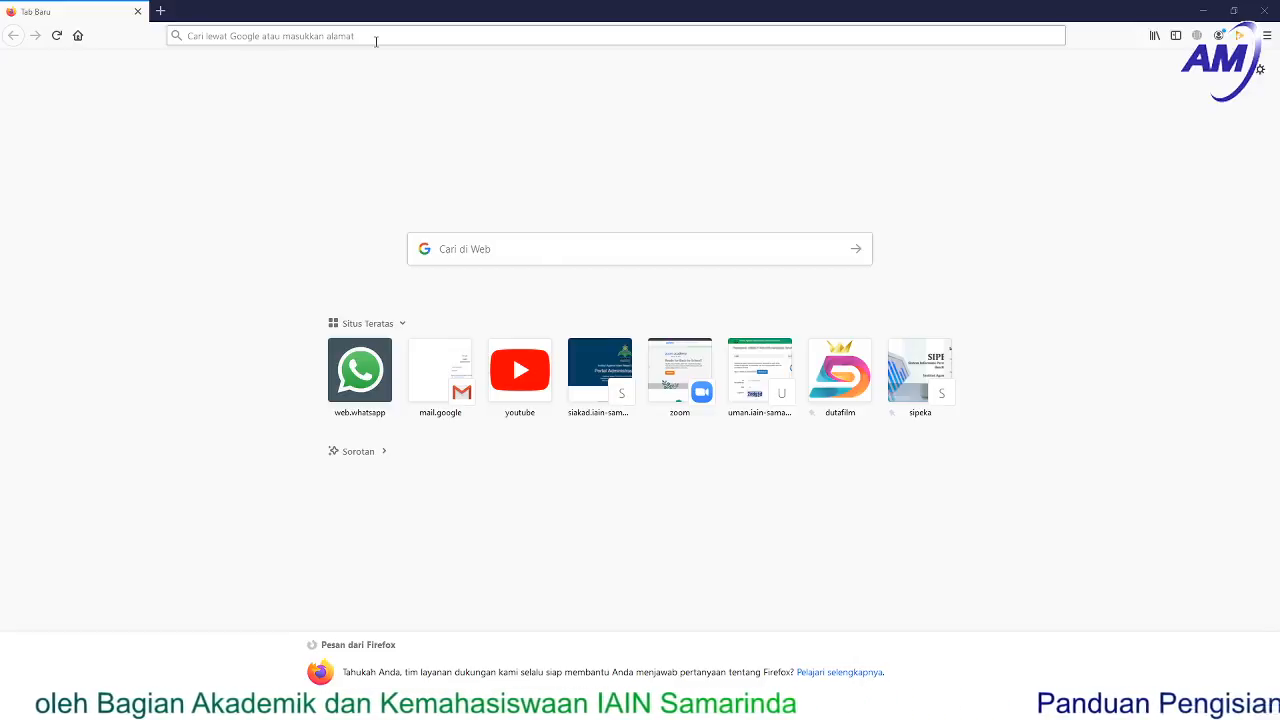
# - Enter the portal address ukt.iain-samarinda.ac.id in Firefox's address bar via autocomplete
pyautogui.click(376, 41)
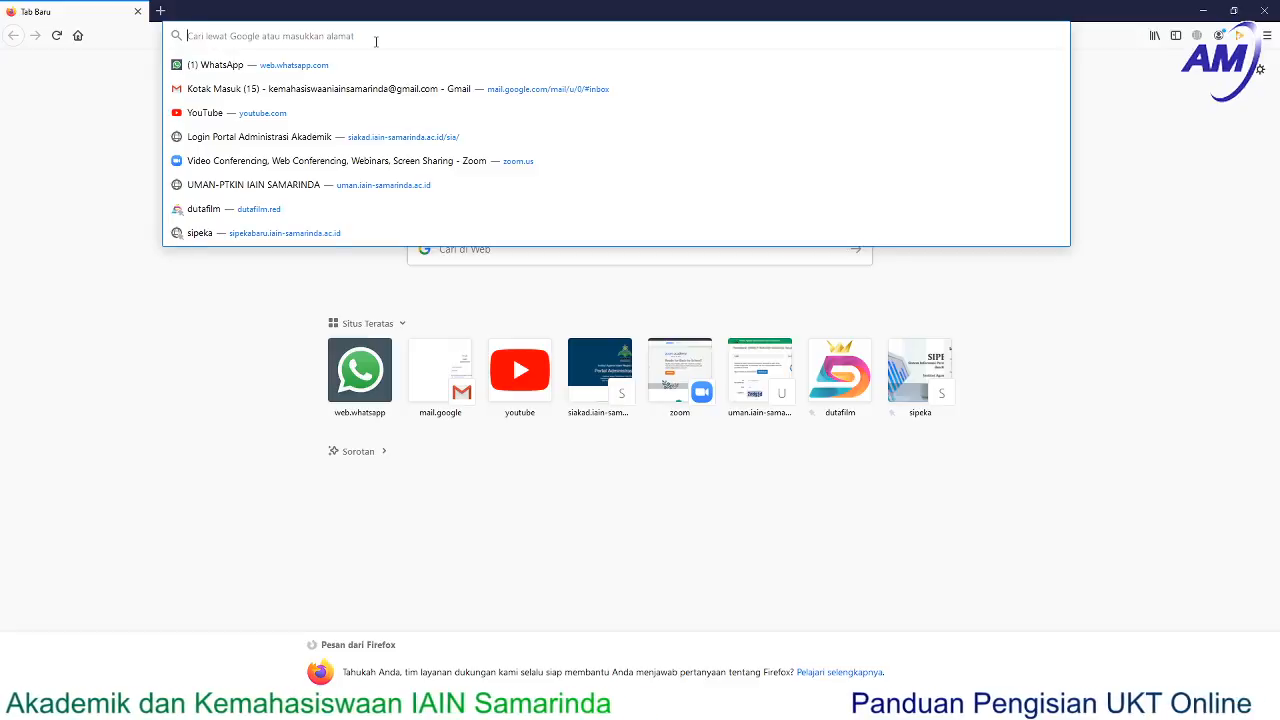
pyautogui.write('http')
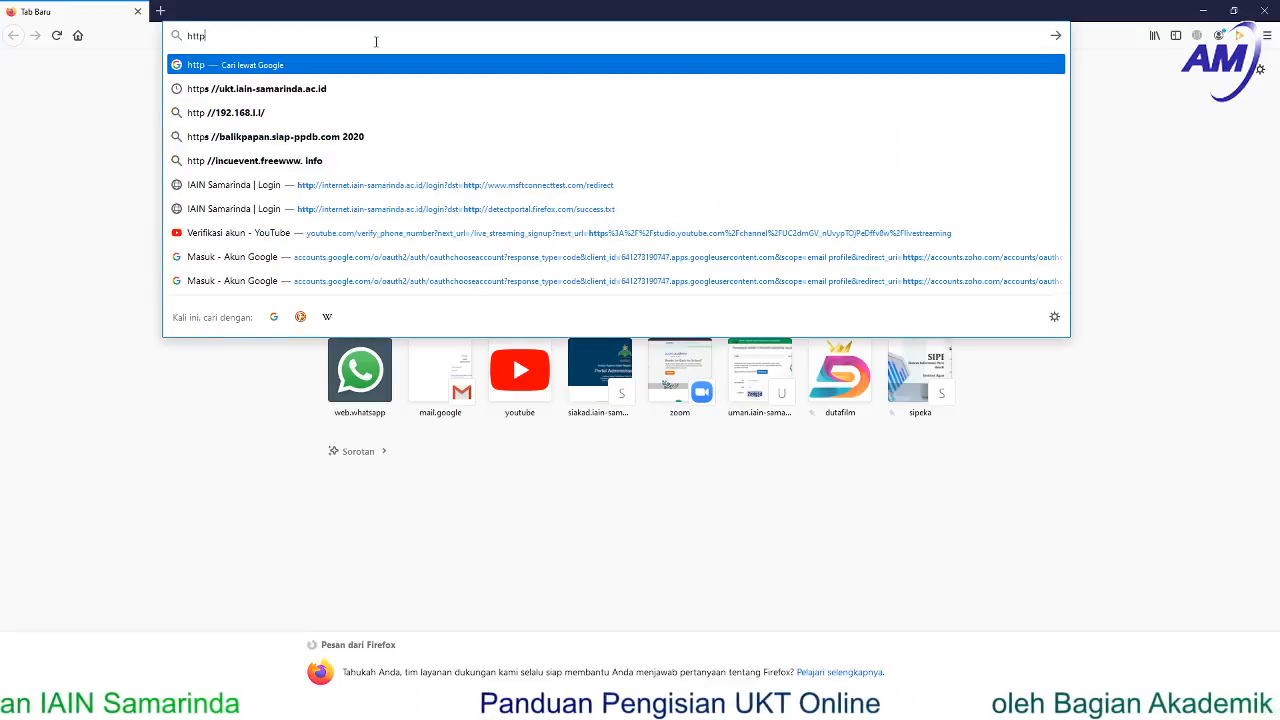
pyautogui.write('s')
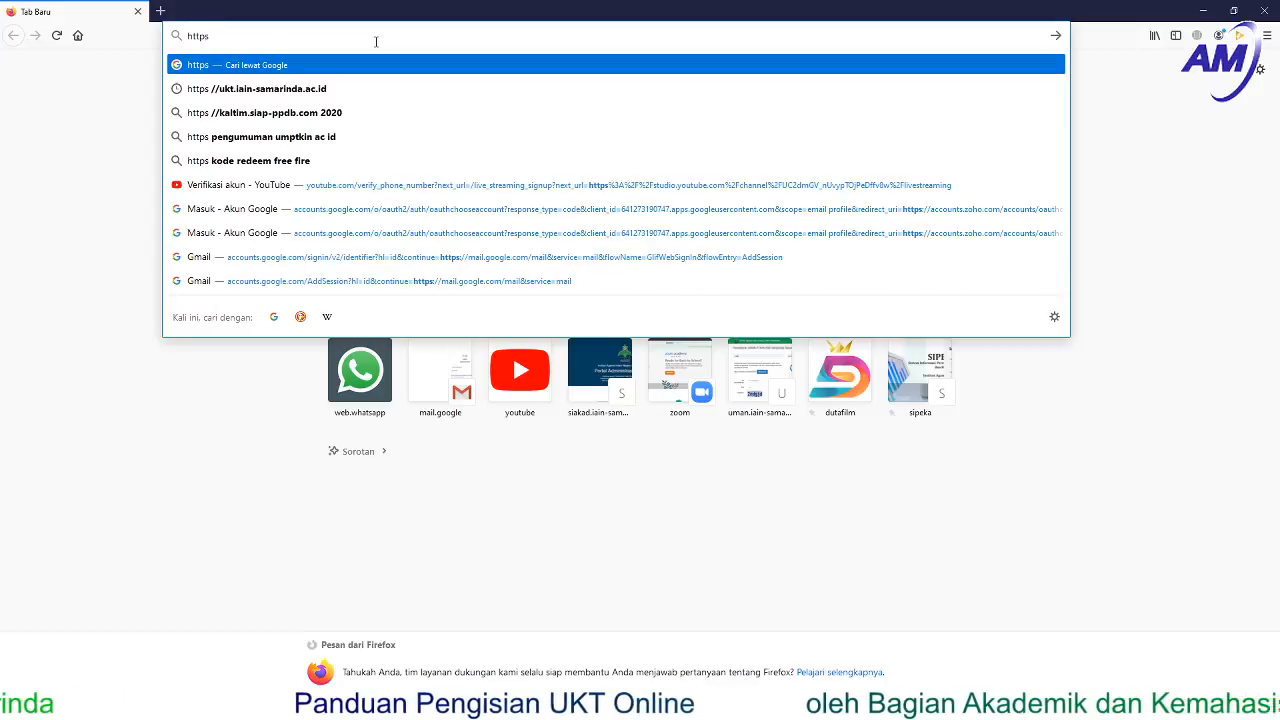
pyautogui.write('://')
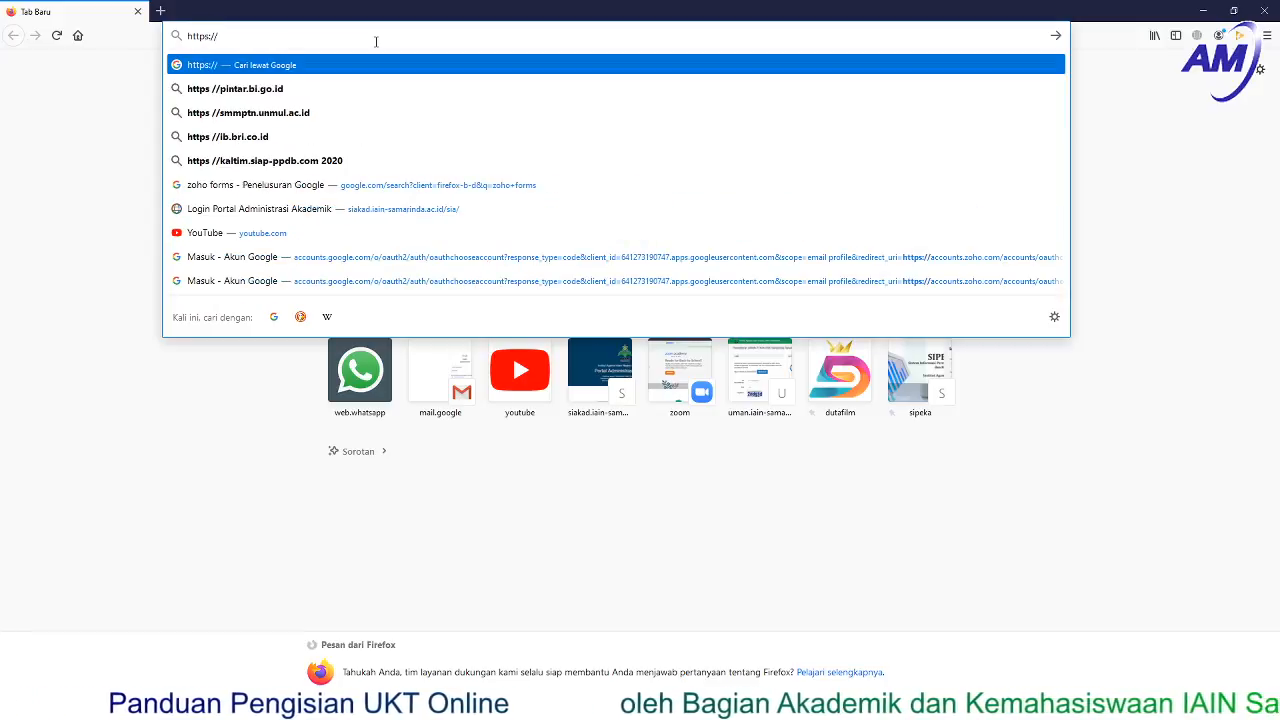
pyautogui.write('ukt.iain-samarinda.ac.id/')
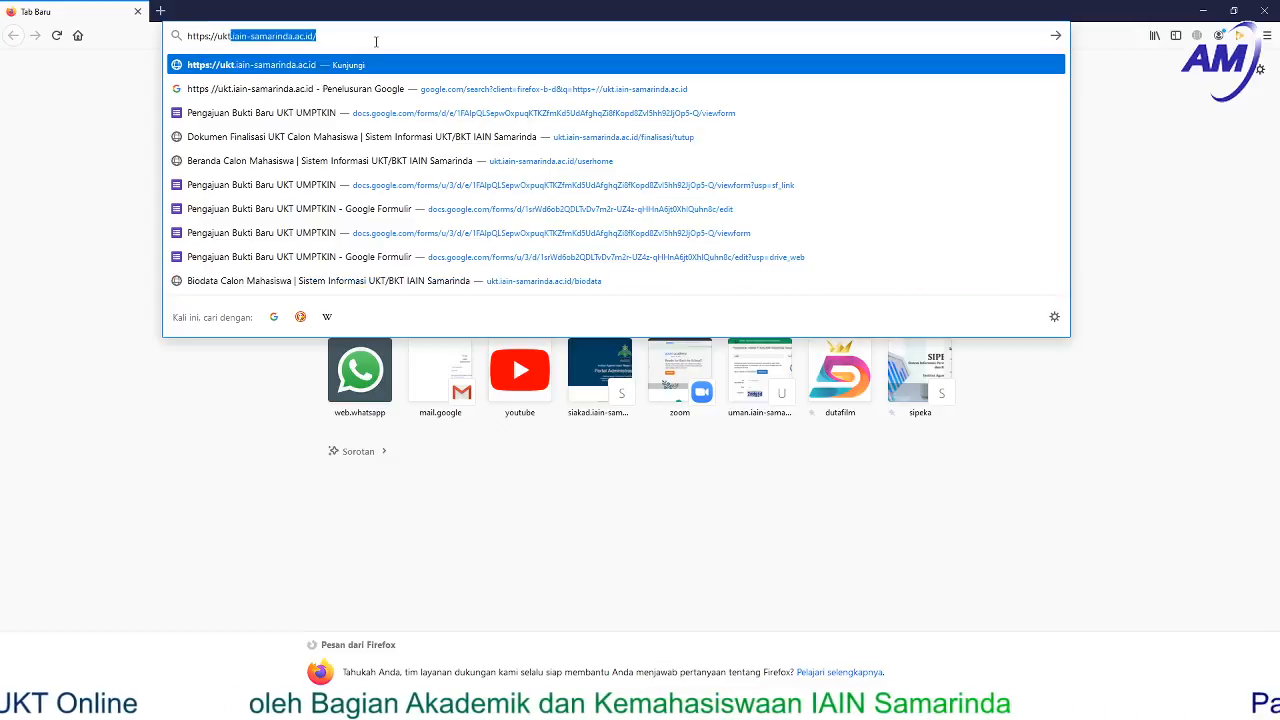
pyautogui.press('Right')
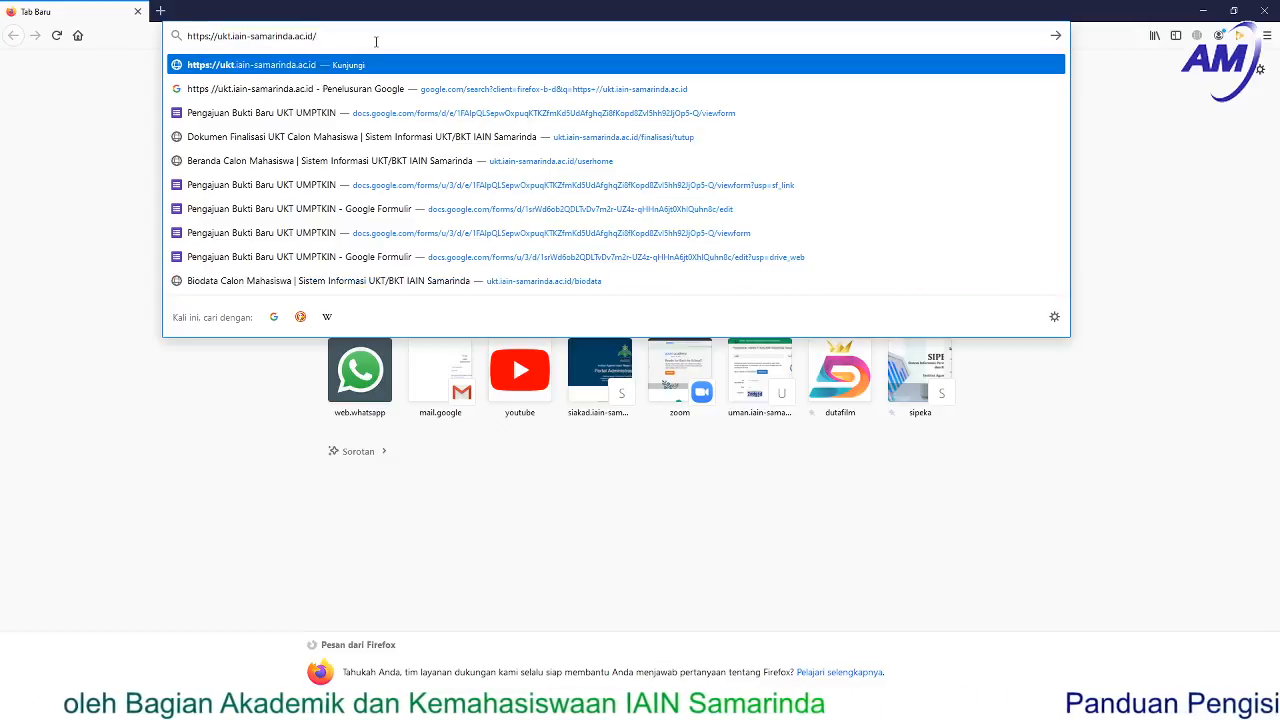
# - Load ukt.iain-samarinda.ac.id and read through the TATA CARA REGISTRASI guide and document checklist
pyautogui.press('Return')
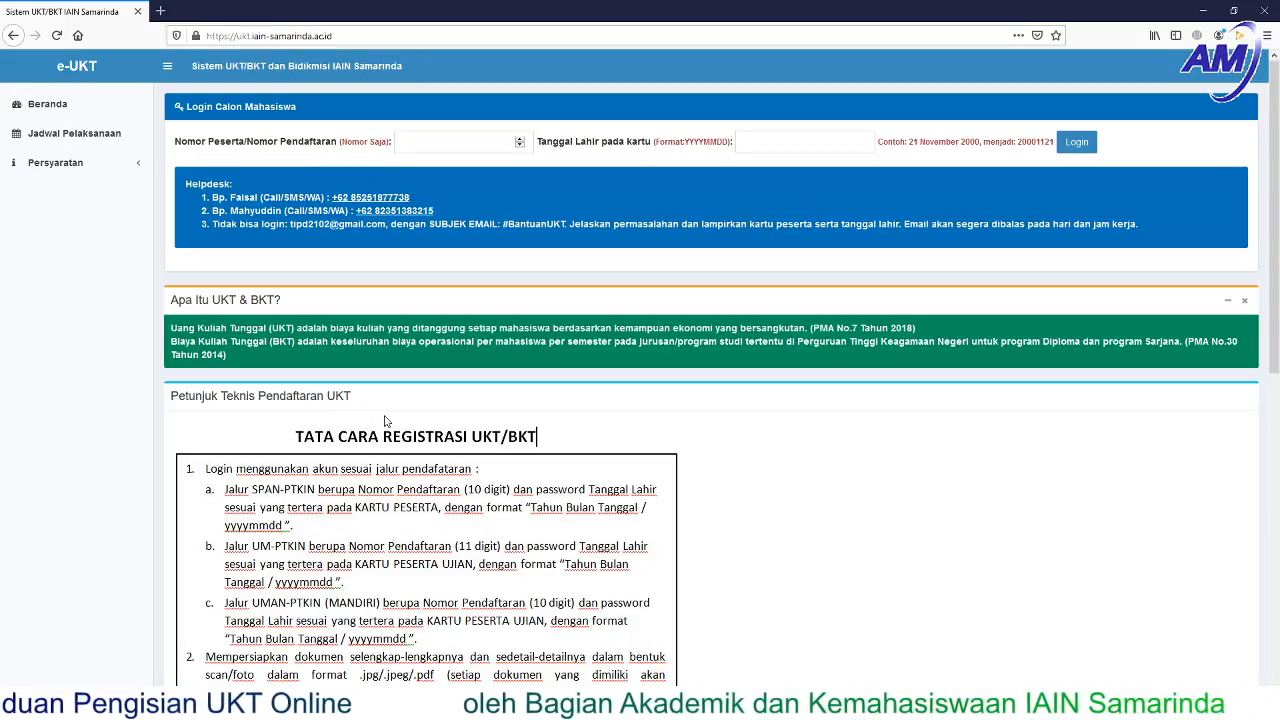
pyautogui.scroll(-2, 430, 455)
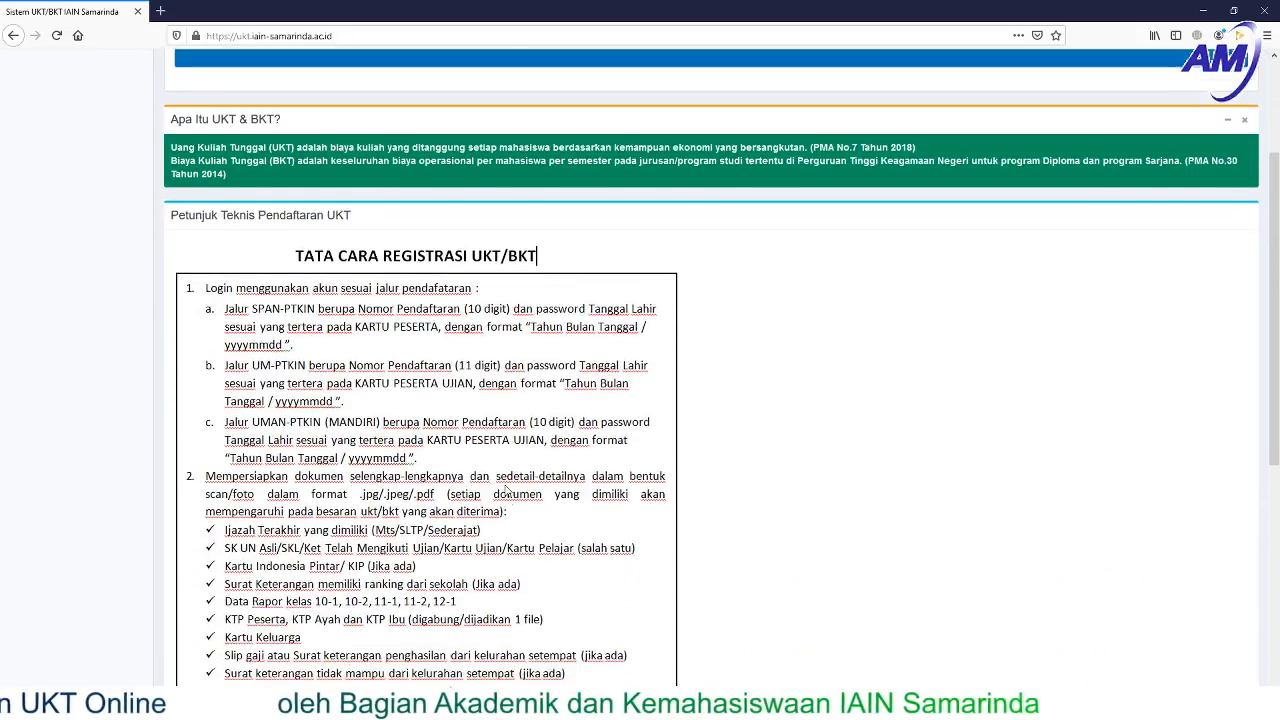
pyautogui.scroll(-3, 507, 490)
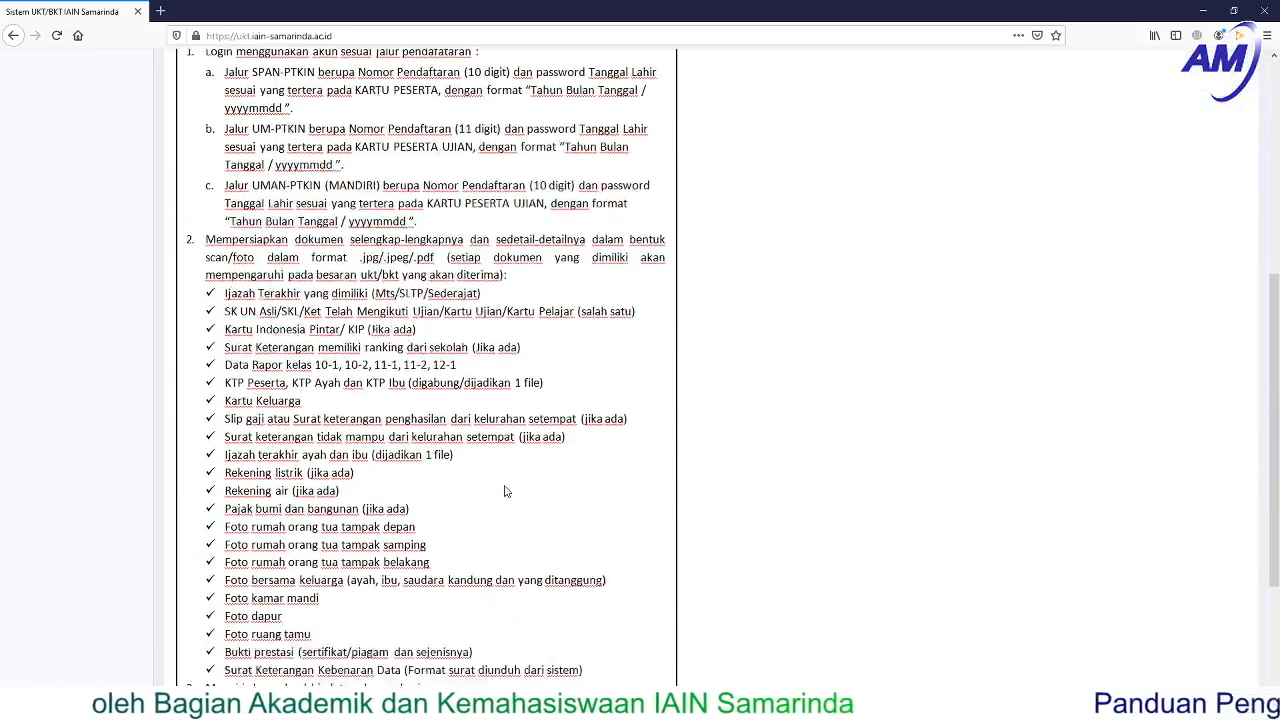
pyautogui.scroll(-2, 505, 490)
pyautogui.scroll(6, 505, 490)
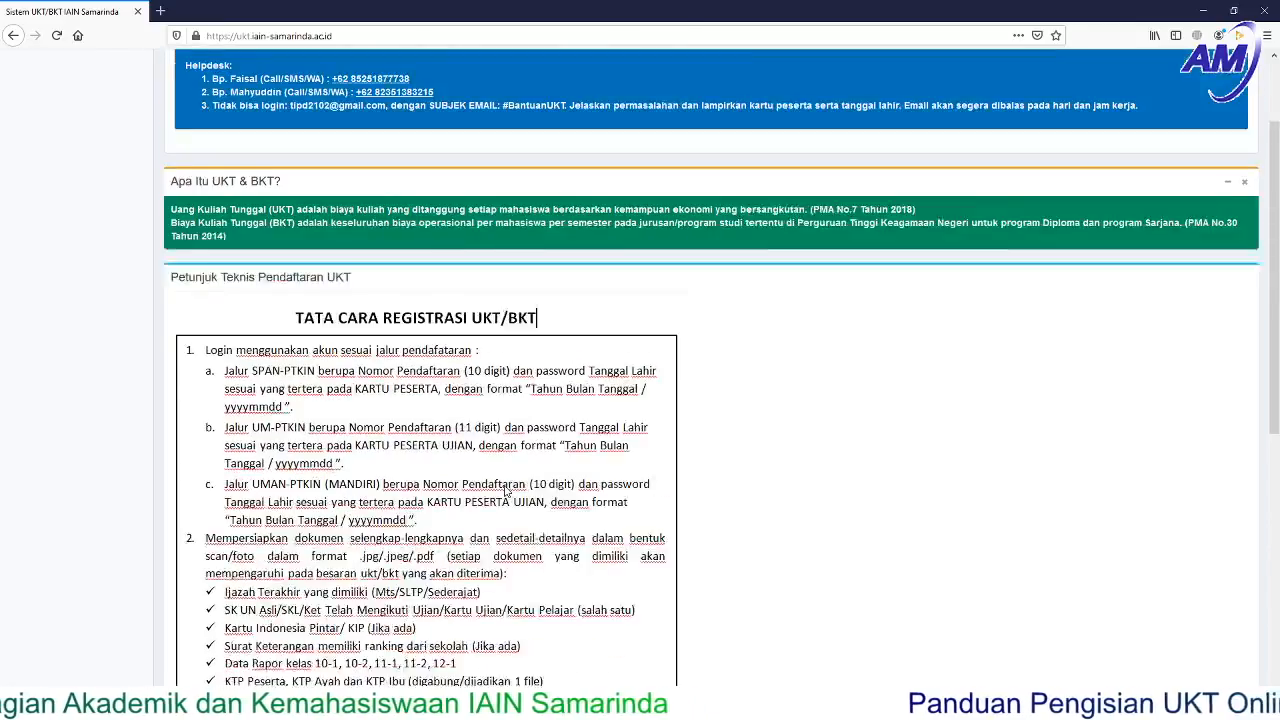
pyautogui.scroll(3, 507, 490)
pyautogui.scroll(-2, 505, 490)
pyautogui.scroll(1, 505, 490)
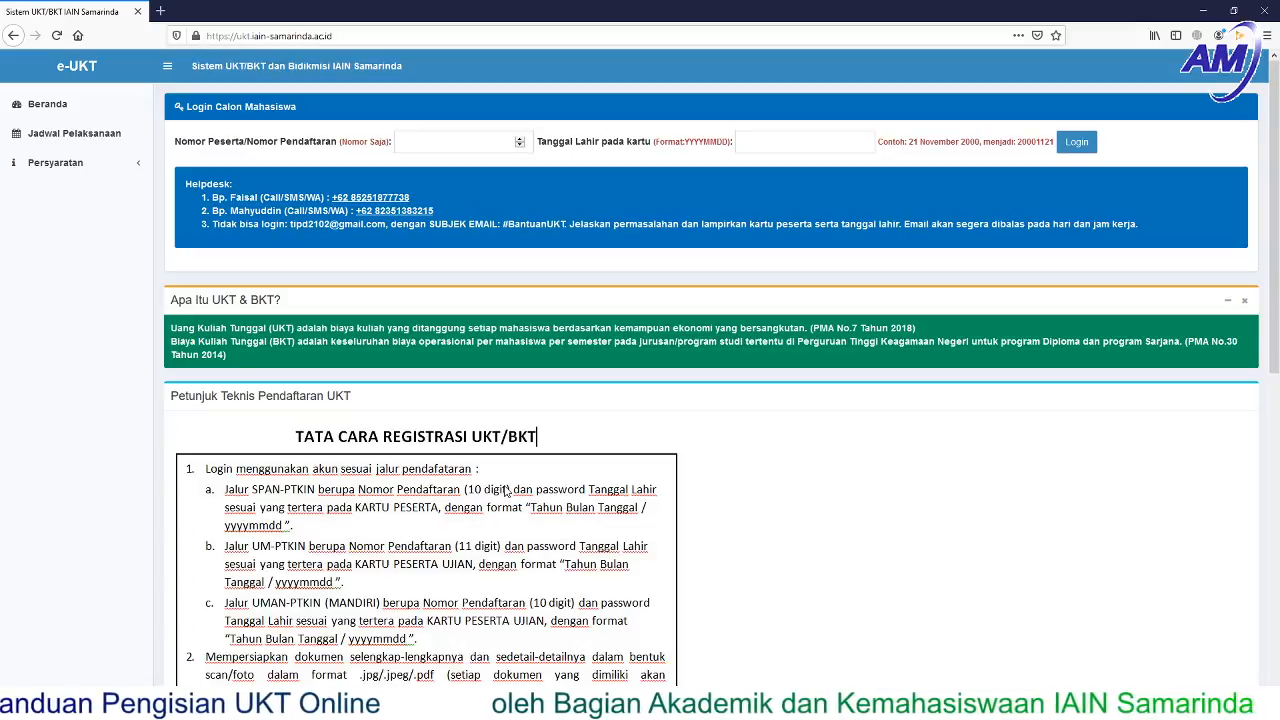
# - Log in with the applicant's Nomor Peserta registration number and Tanggal Lahir birth date
pyautogui.click(436, 139)
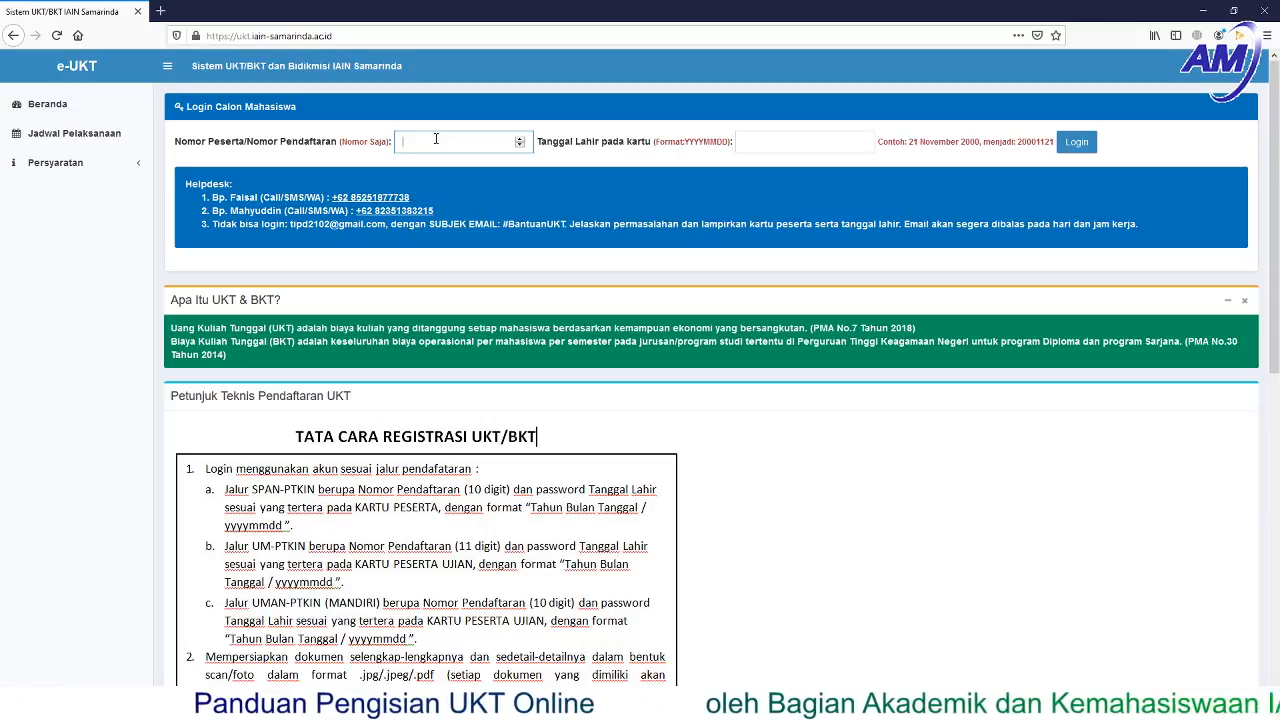
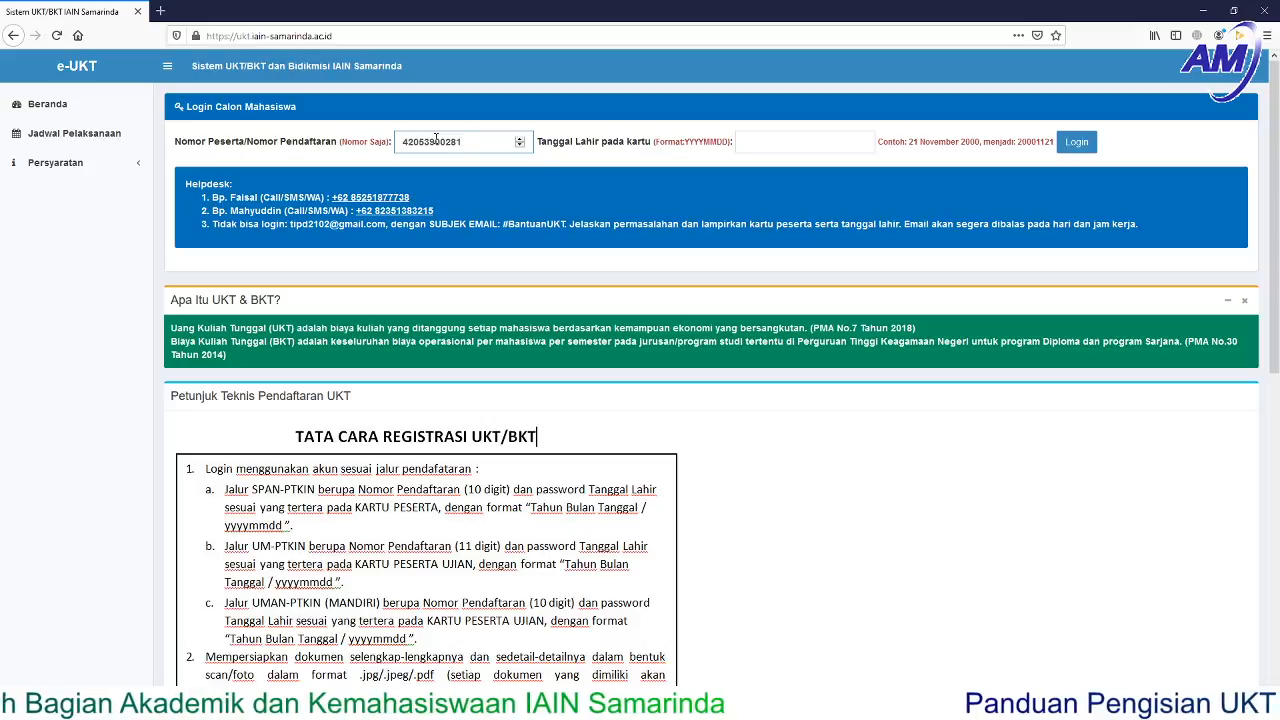
pyautogui.click(776, 141)
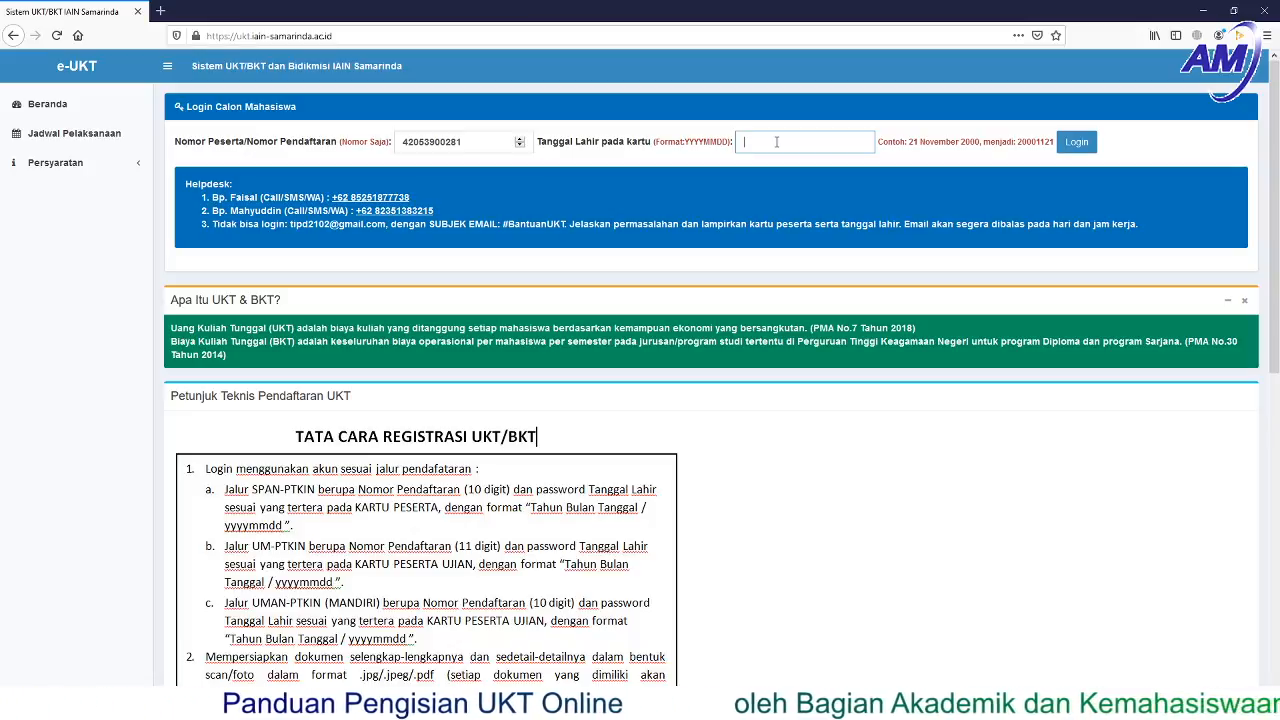
pyautogui.write('20')
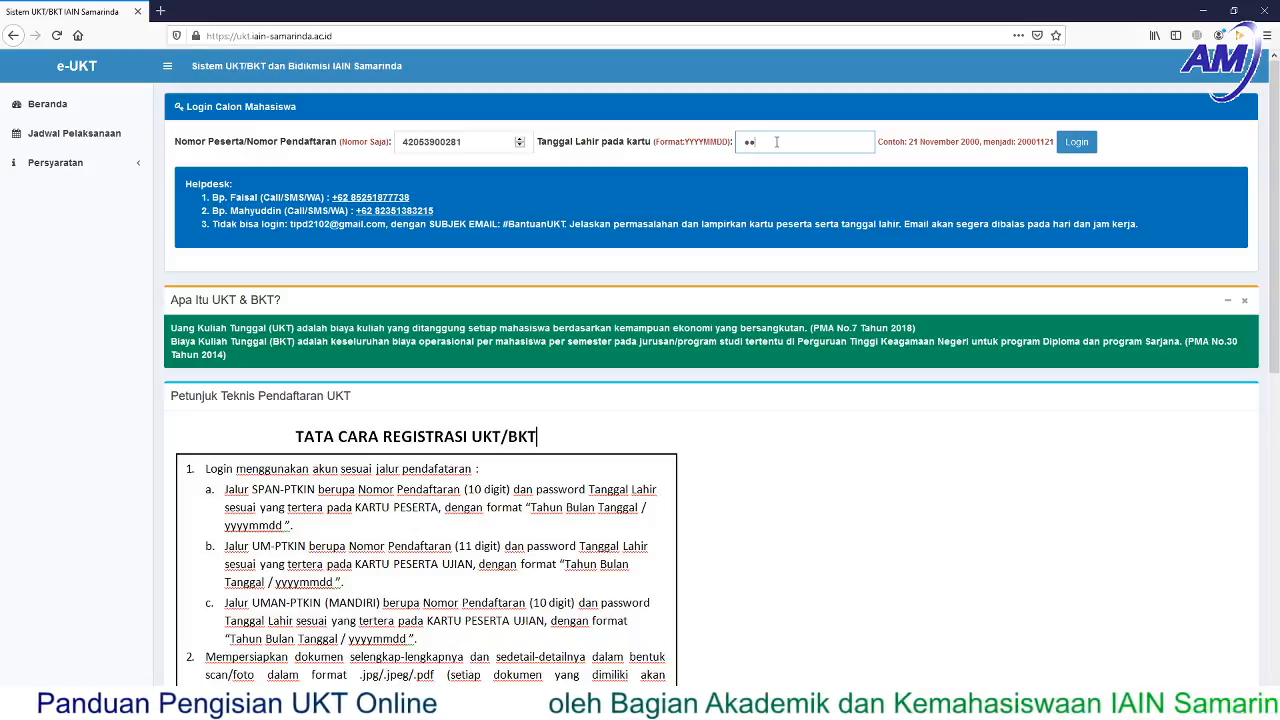
pyautogui.write('0')
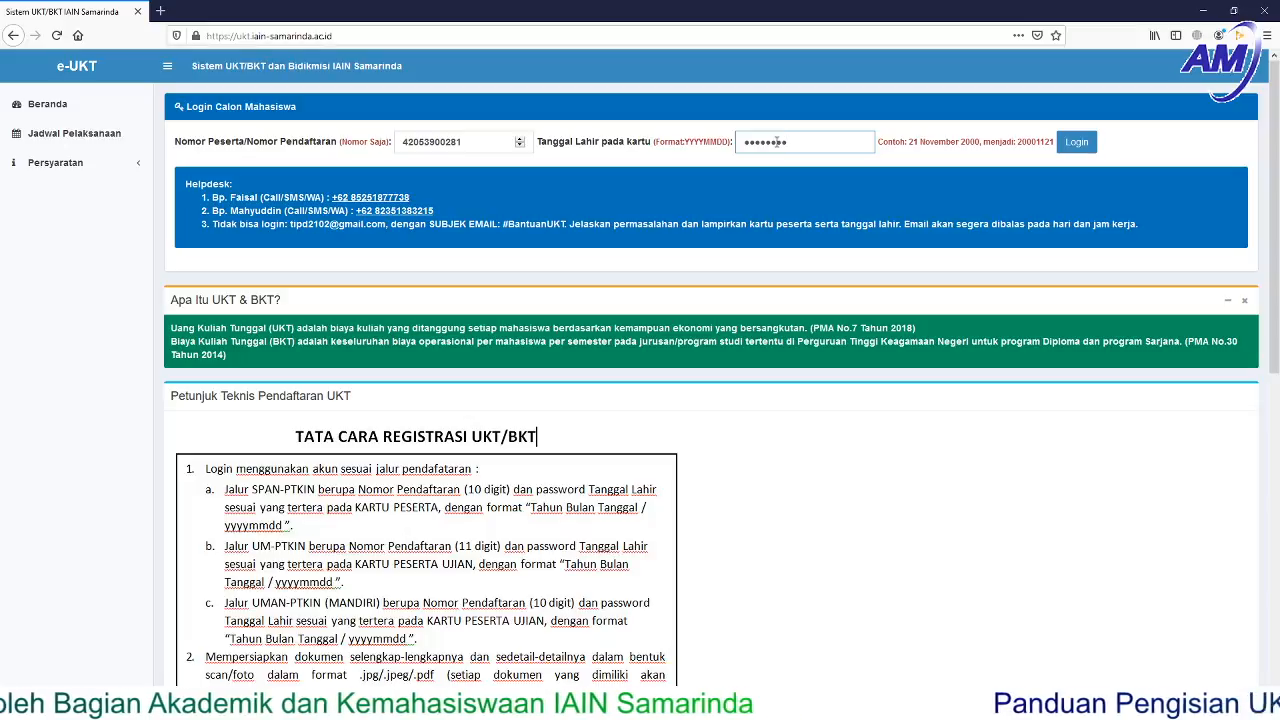
pyautogui.click(1077, 143)
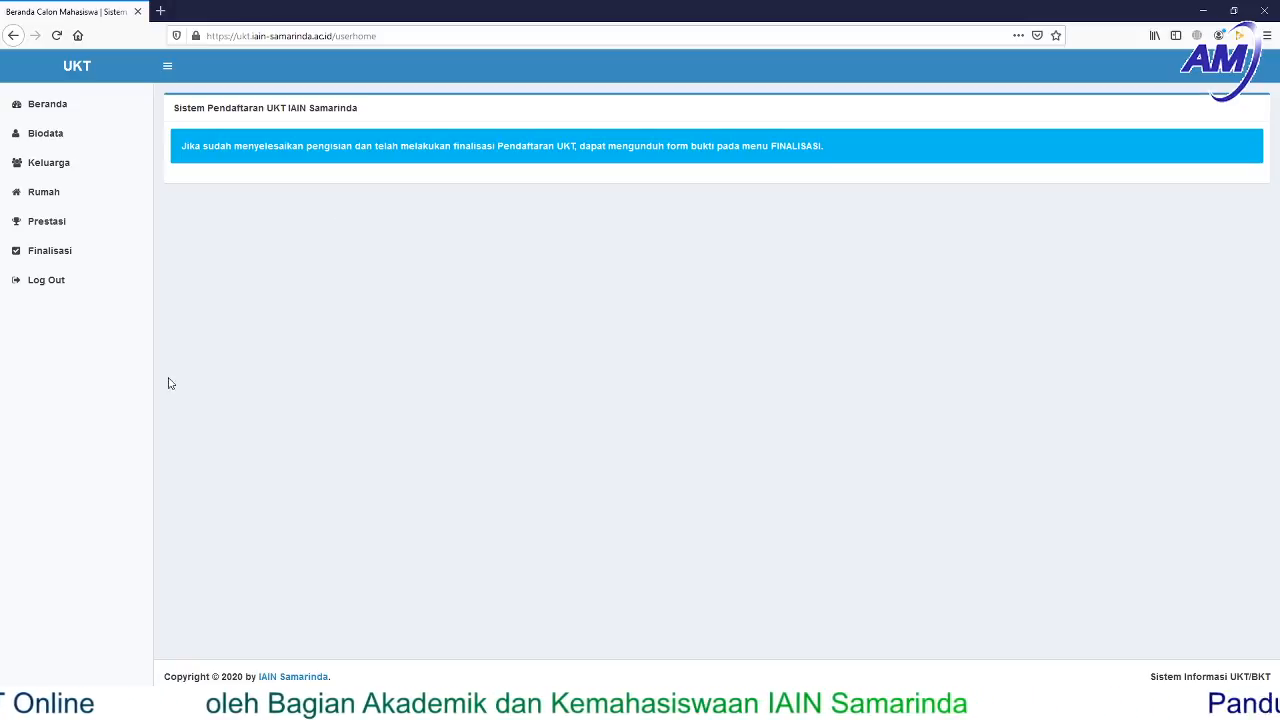
# - Go to the Biodata form from the sidebar menu
pyautogui.click(40, 135)
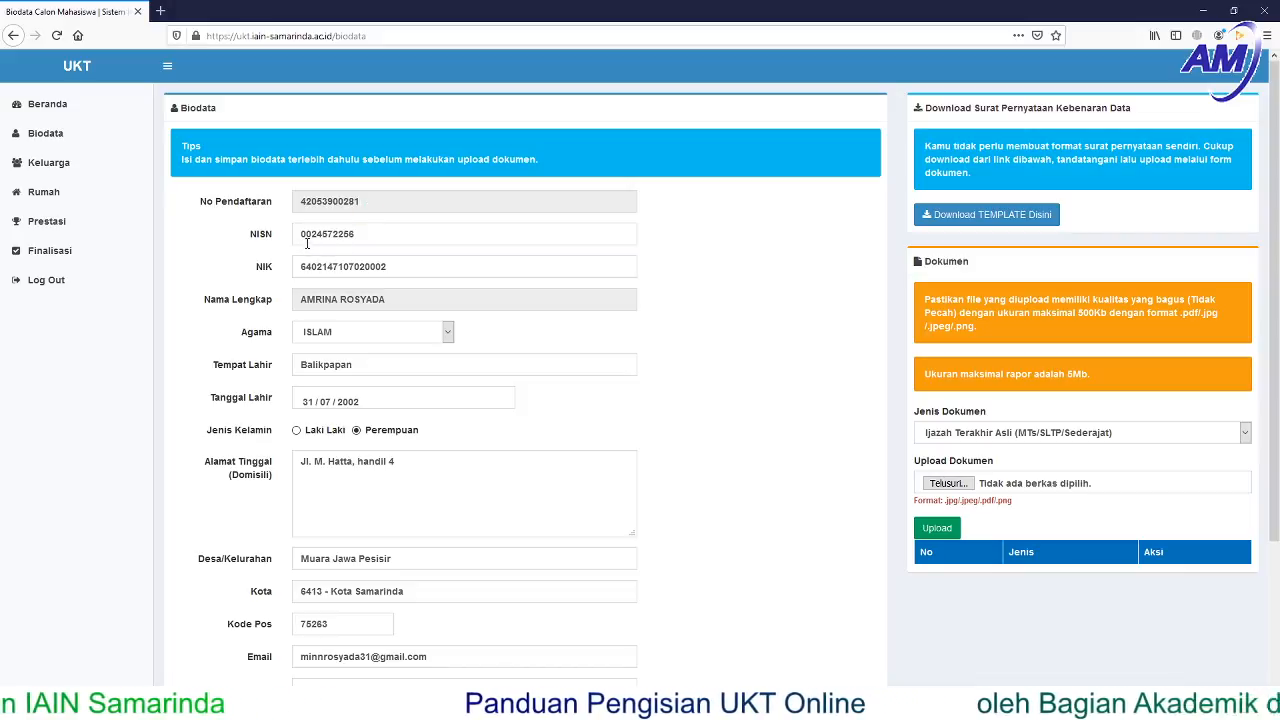
pyautogui.click(349, 234)
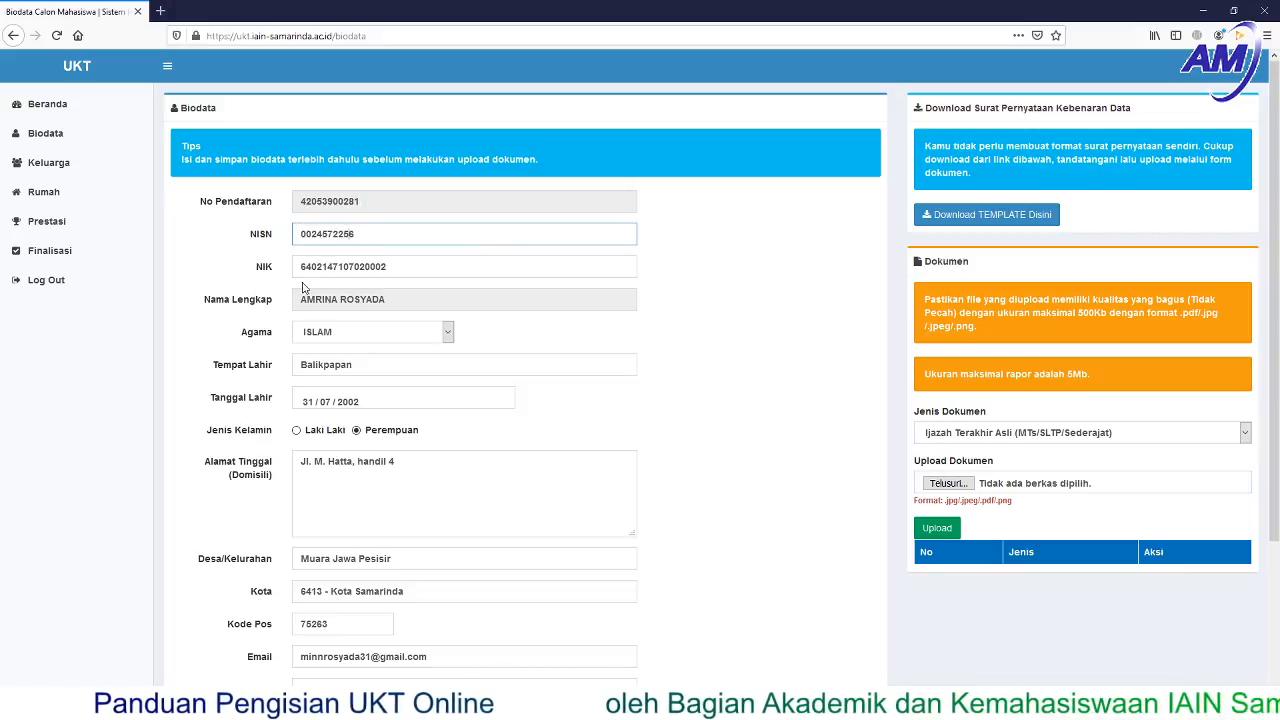
pyautogui.click(310, 267)
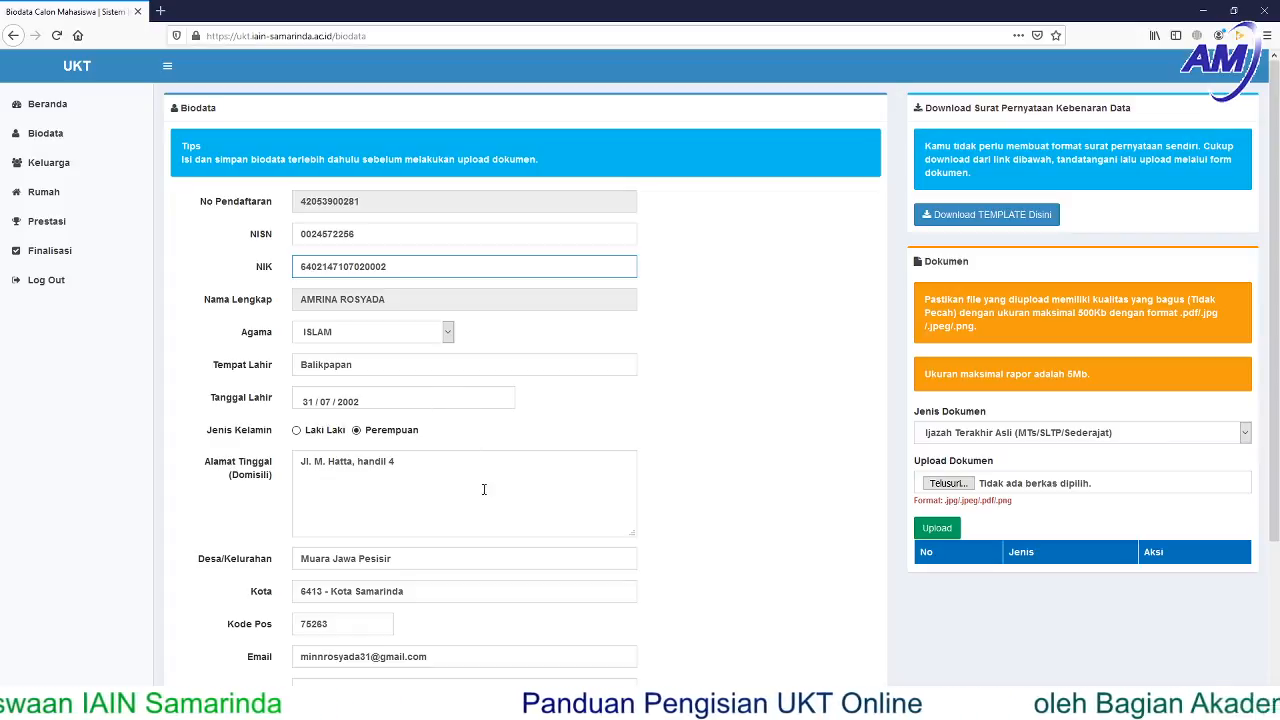
pyautogui.click(434, 523)
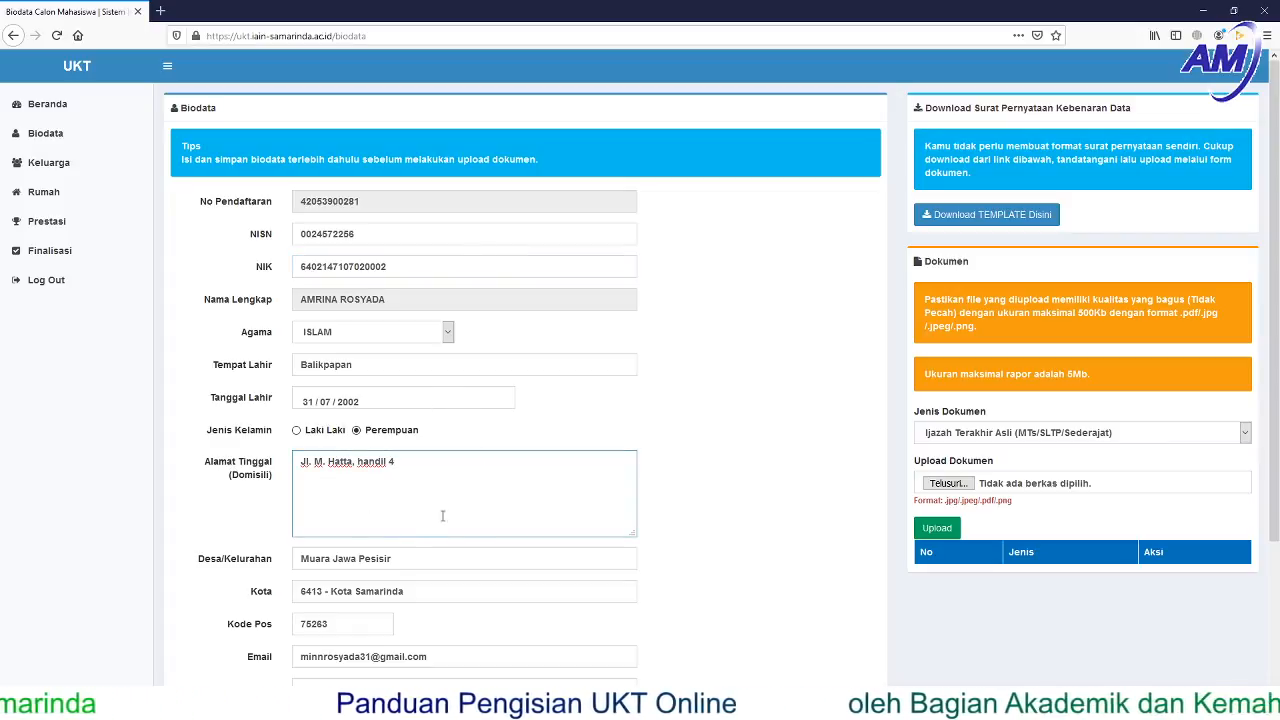
pyautogui.scroll(-1, 512, 540)
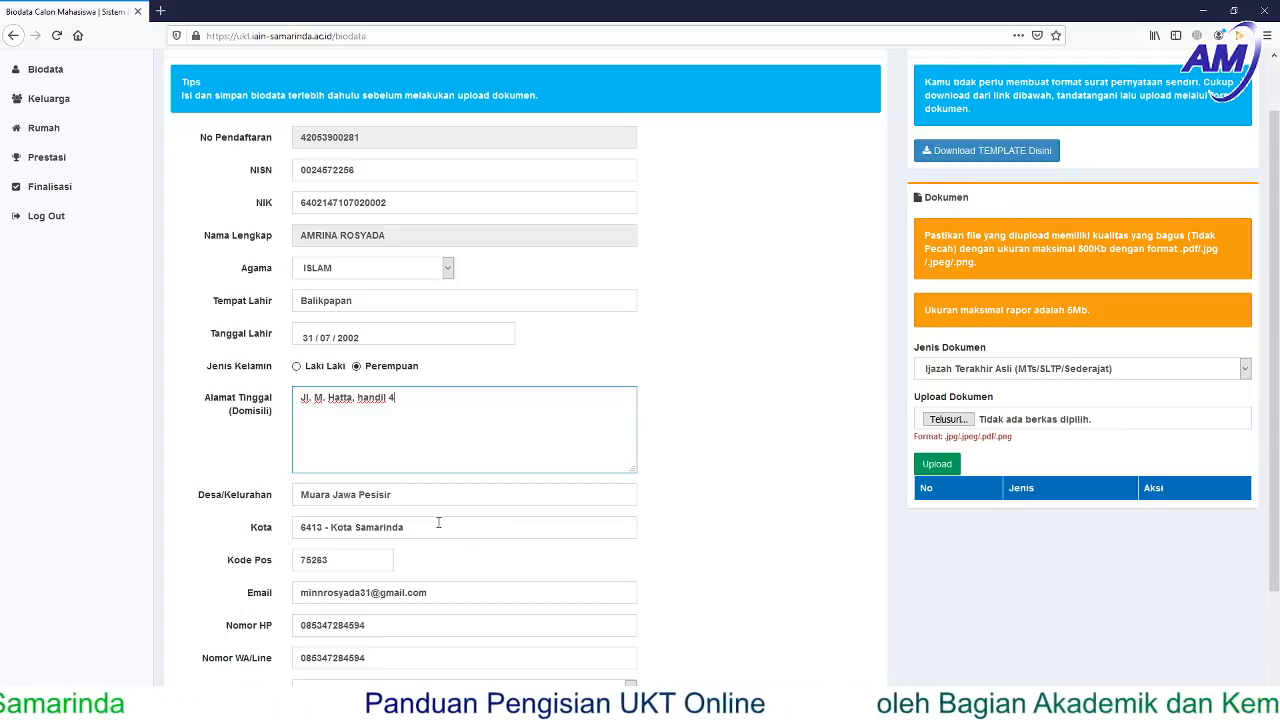
pyautogui.scroll(-2, 438, 522)
pyautogui.click(432, 424)
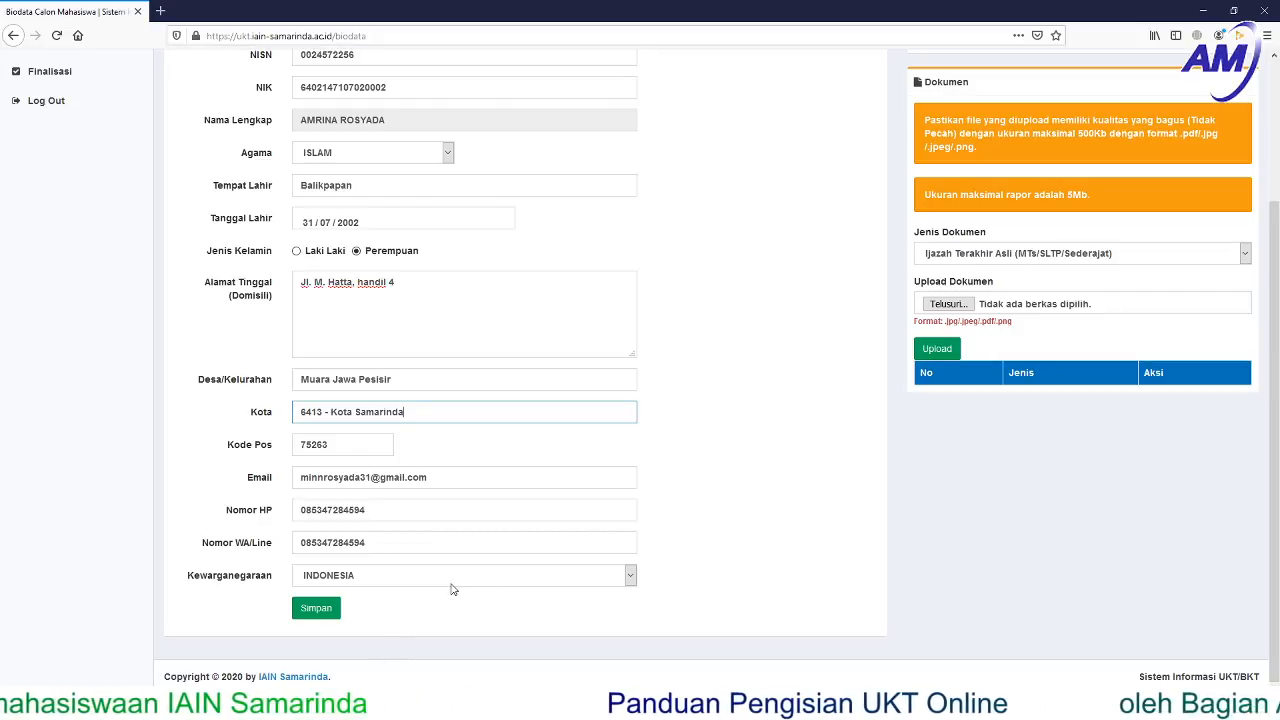
pyautogui.scroll(3, 707, 407)
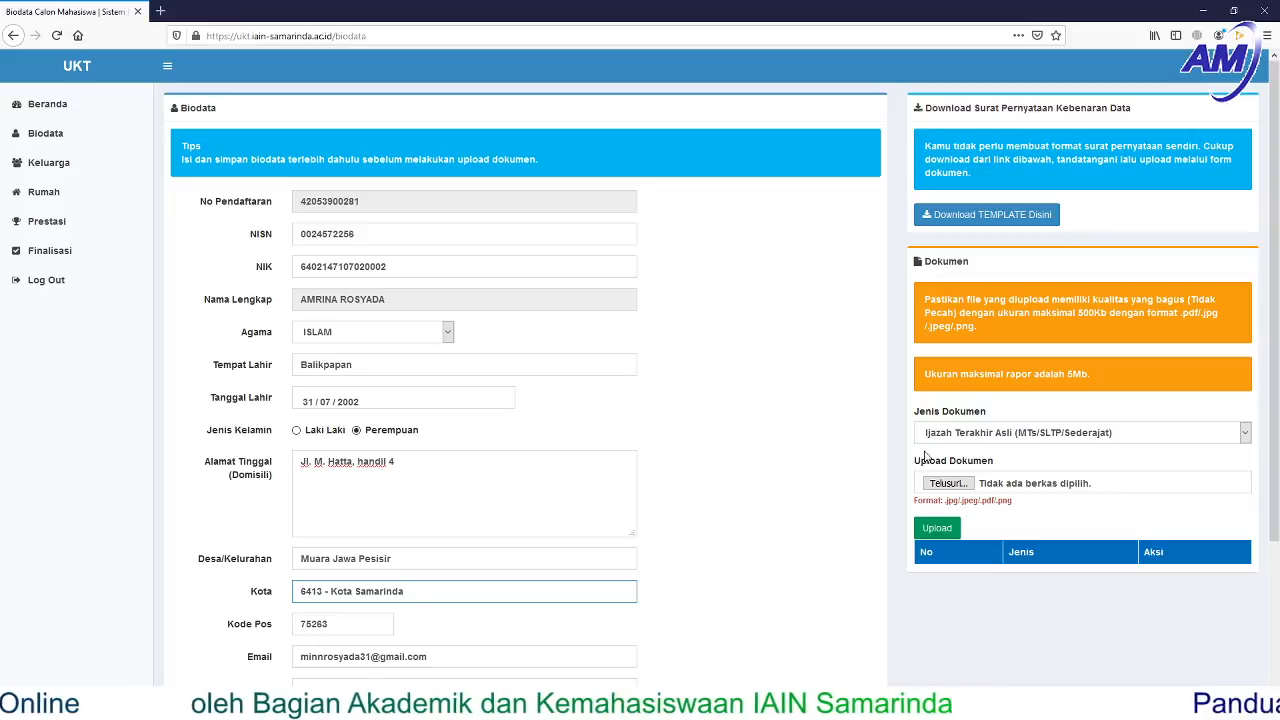
pyautogui.click(1246, 438)
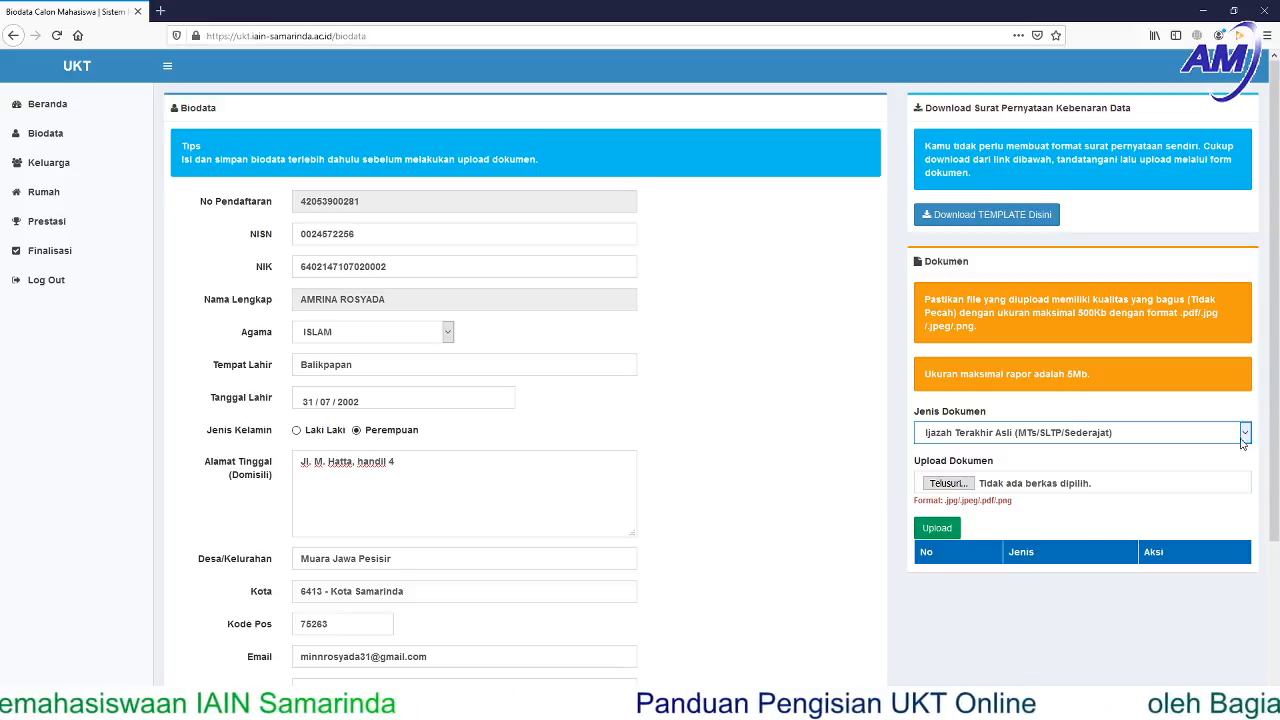
pyautogui.click(868, 600)
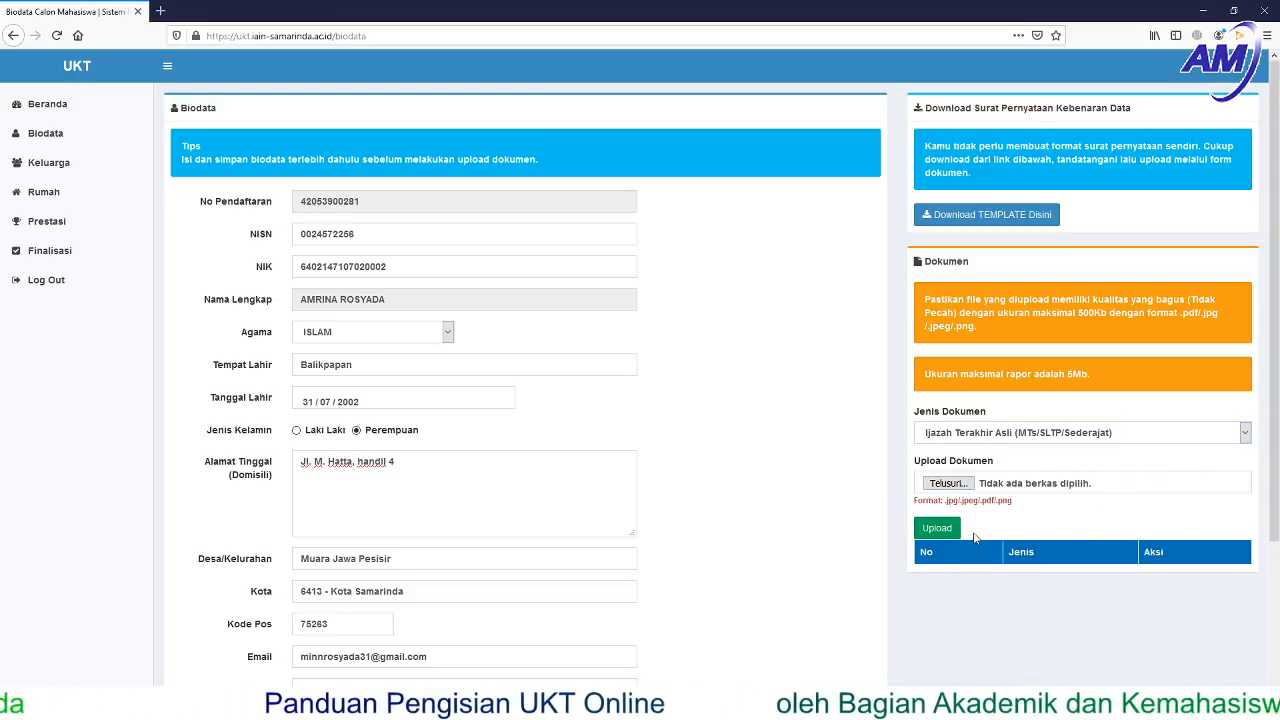
pyautogui.scroll(-3, 1023, 605)
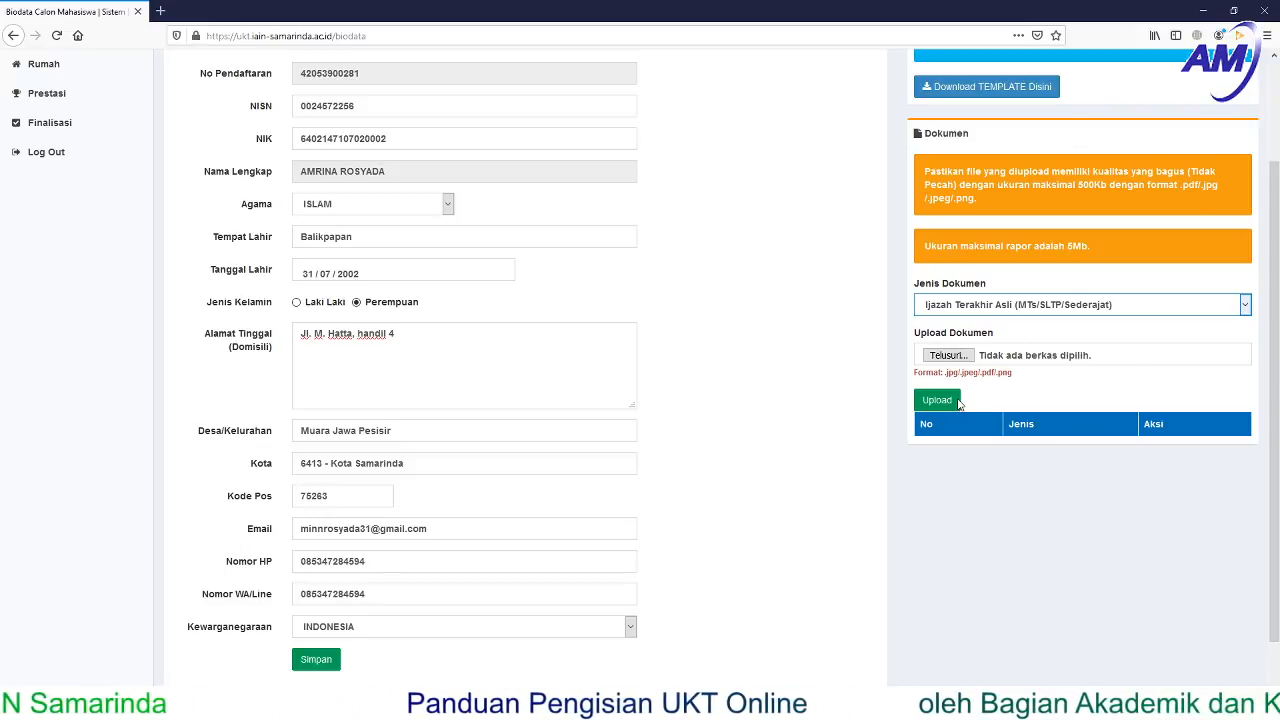
pyautogui.scroll(2, 1080, 156)
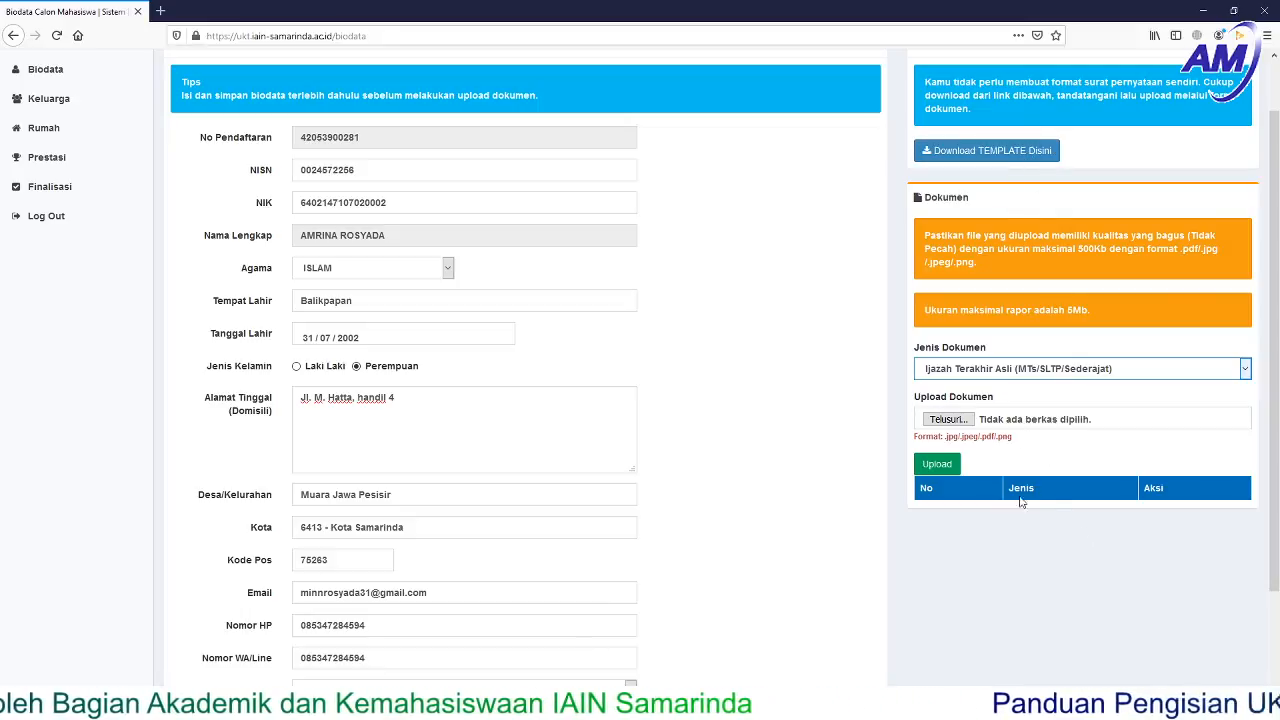
pyautogui.scroll(2, 693, 405)
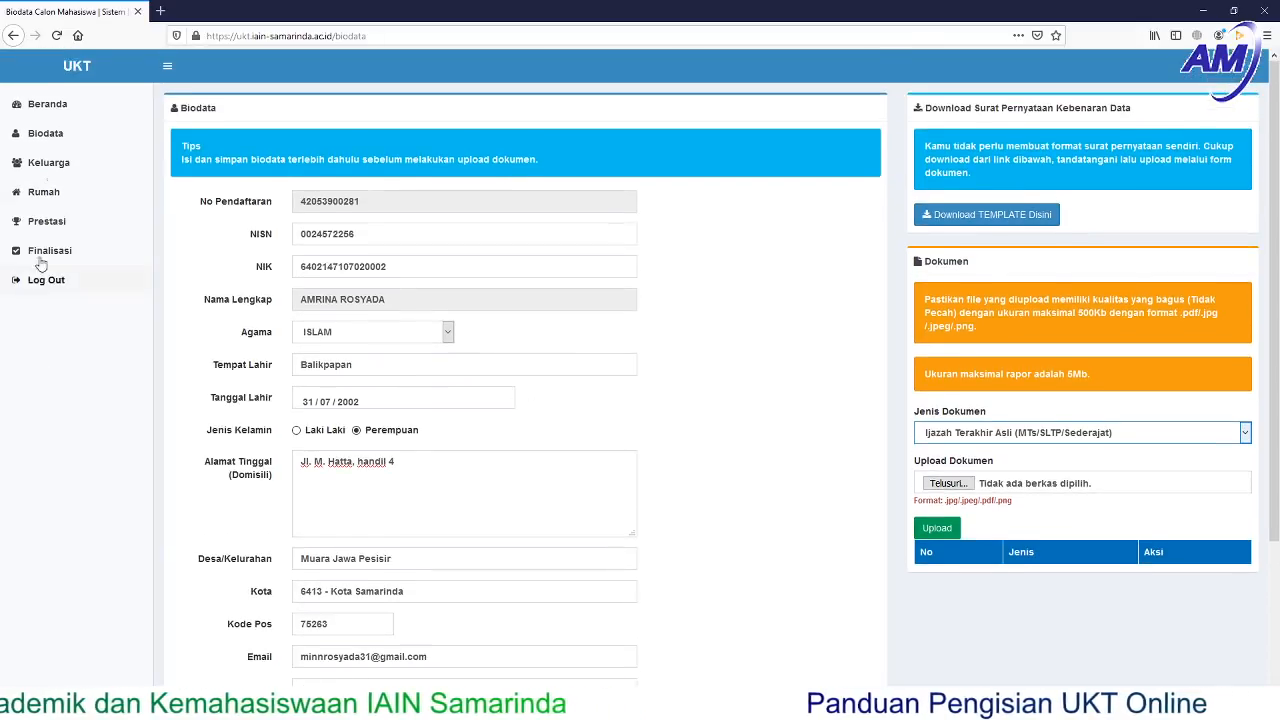
# - Review the Keluarga form's parents' details, including Penghasilan Ayah, and list the Jenis Dokumen options
pyautogui.click(42, 166)
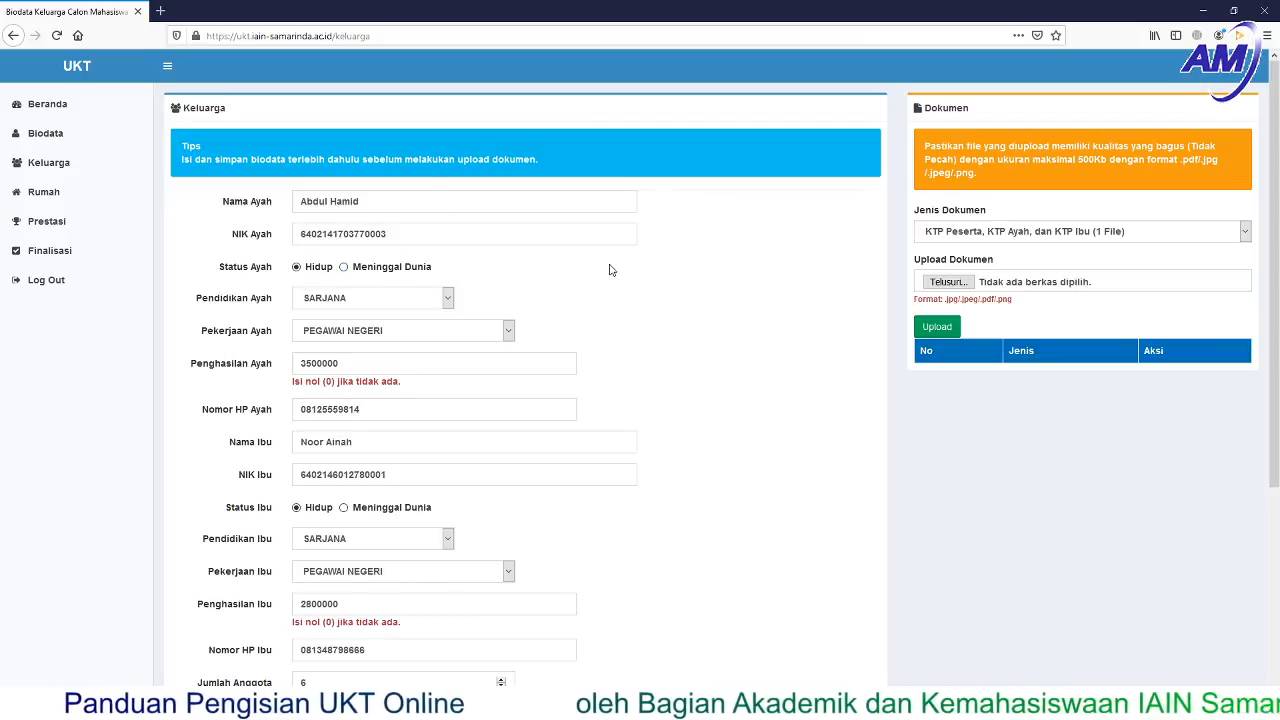
pyautogui.scroll(-1, 529, 319)
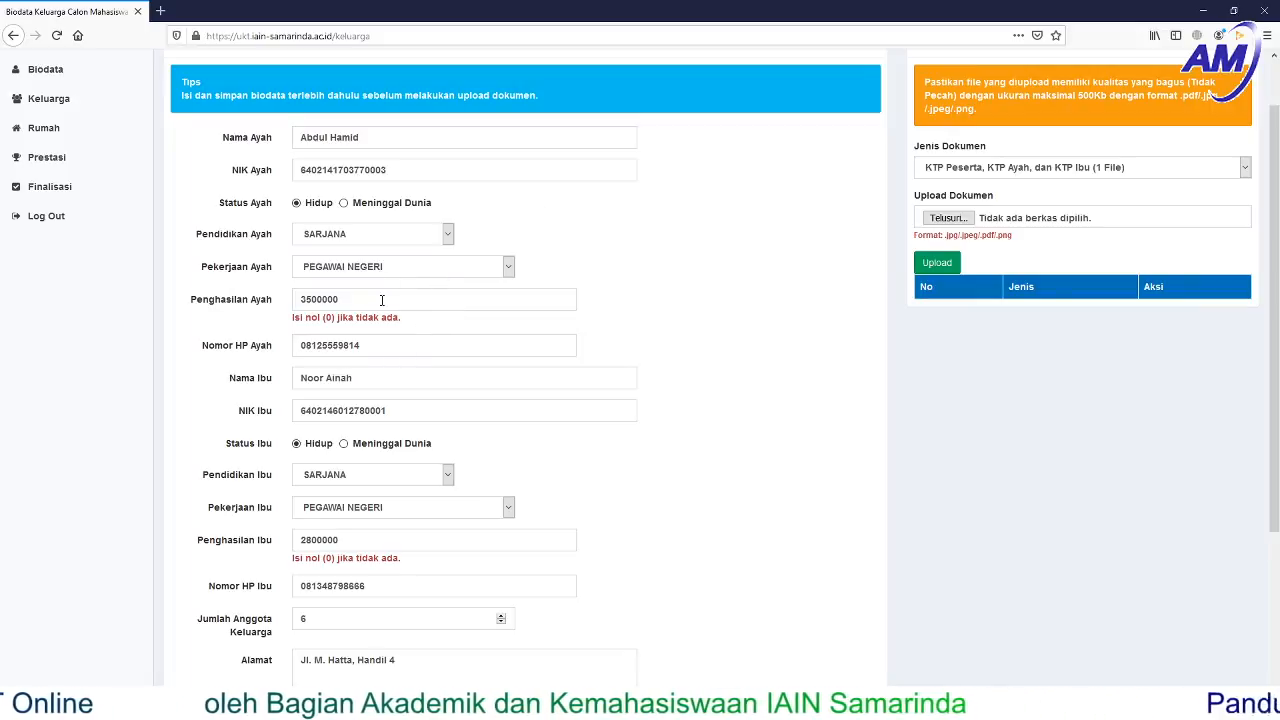
pyautogui.click(382, 300)
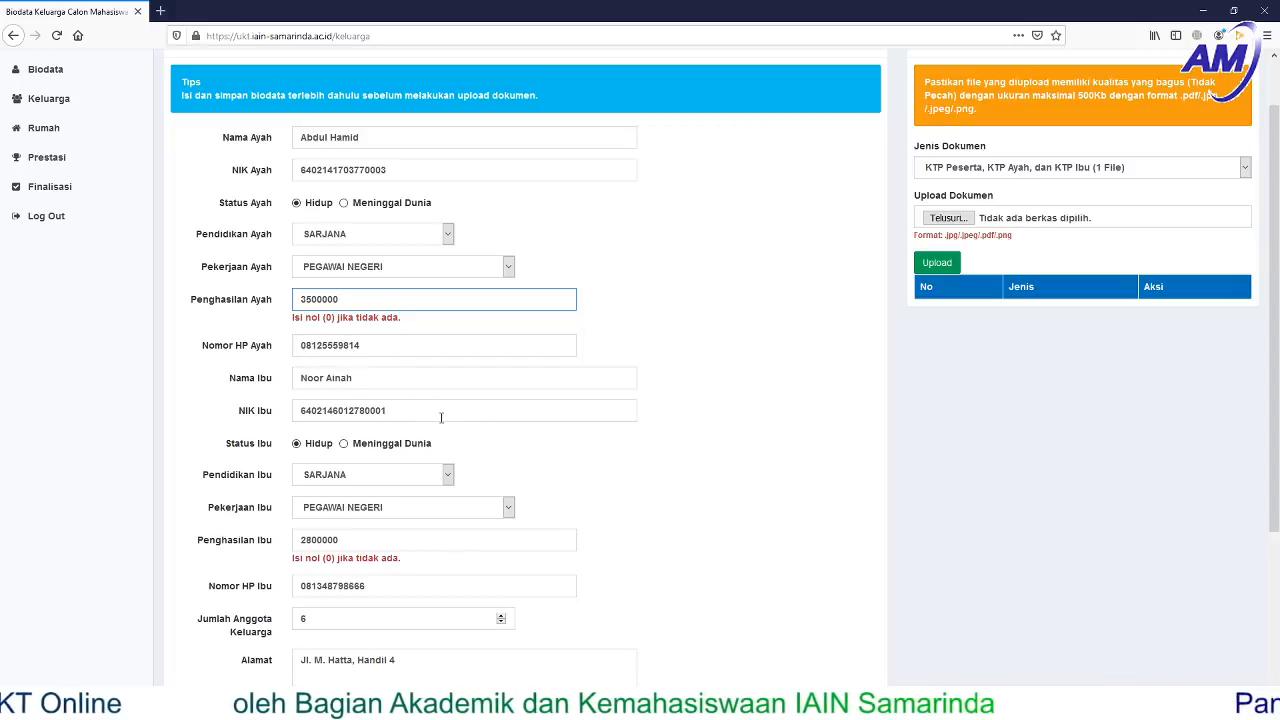
pyautogui.scroll(-1, 458, 455)
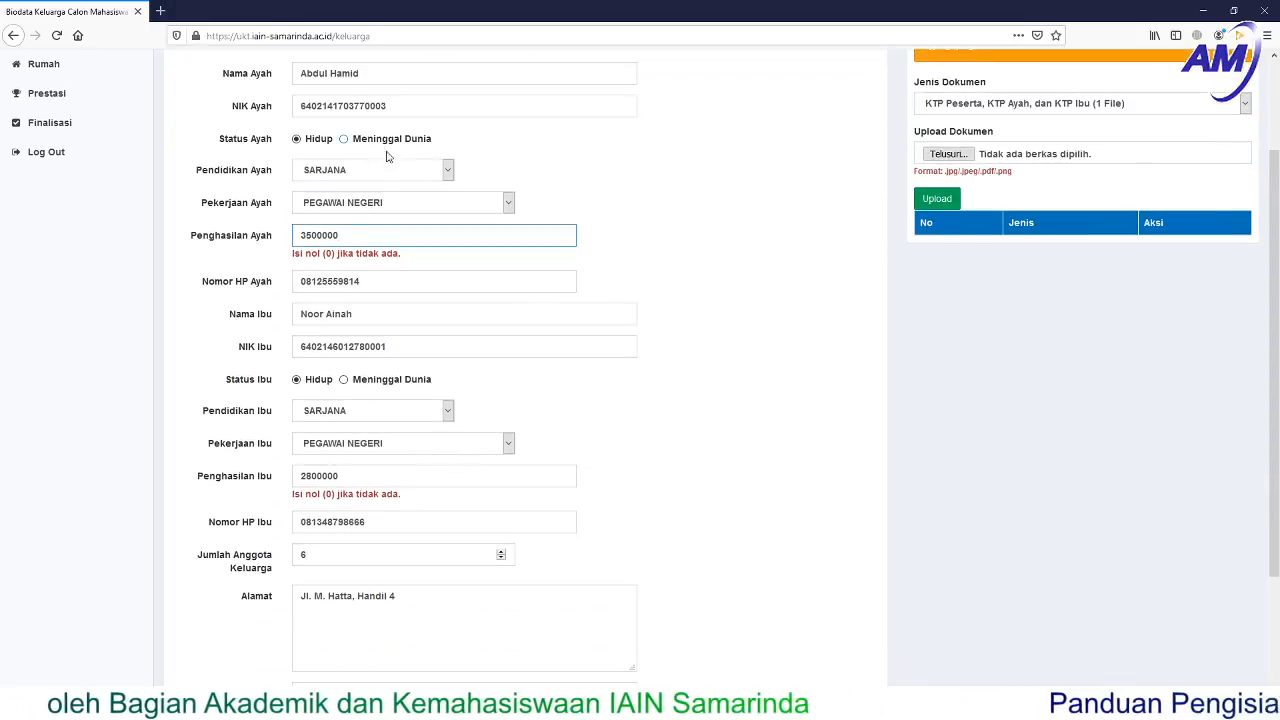
pyautogui.scroll(-2, 479, 545)
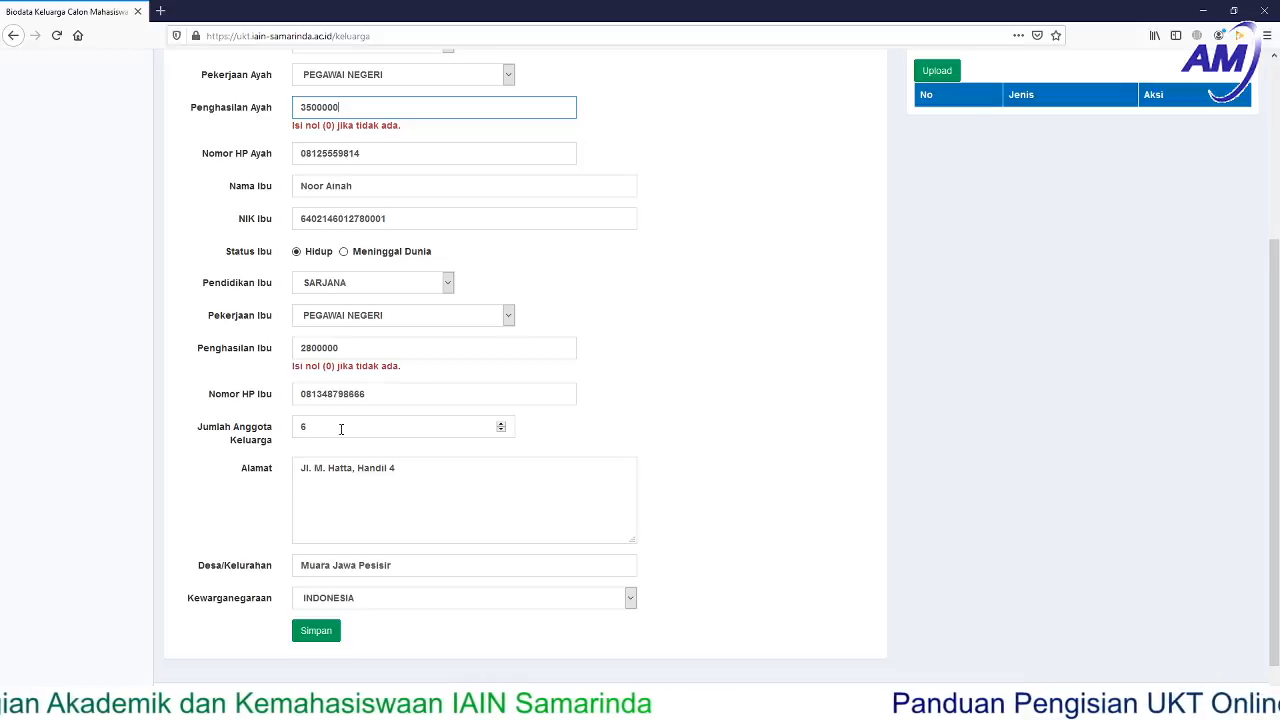
pyautogui.scroll(-1, 391, 597)
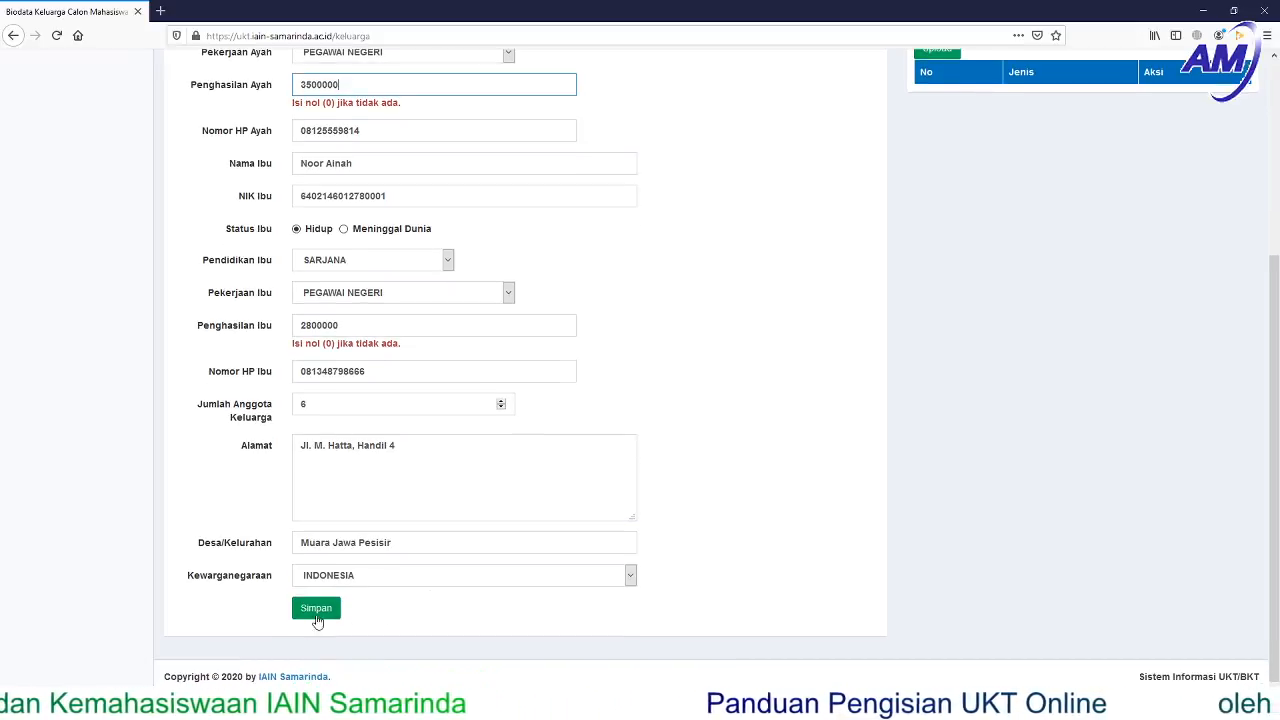
pyautogui.scroll(5, 737, 366)
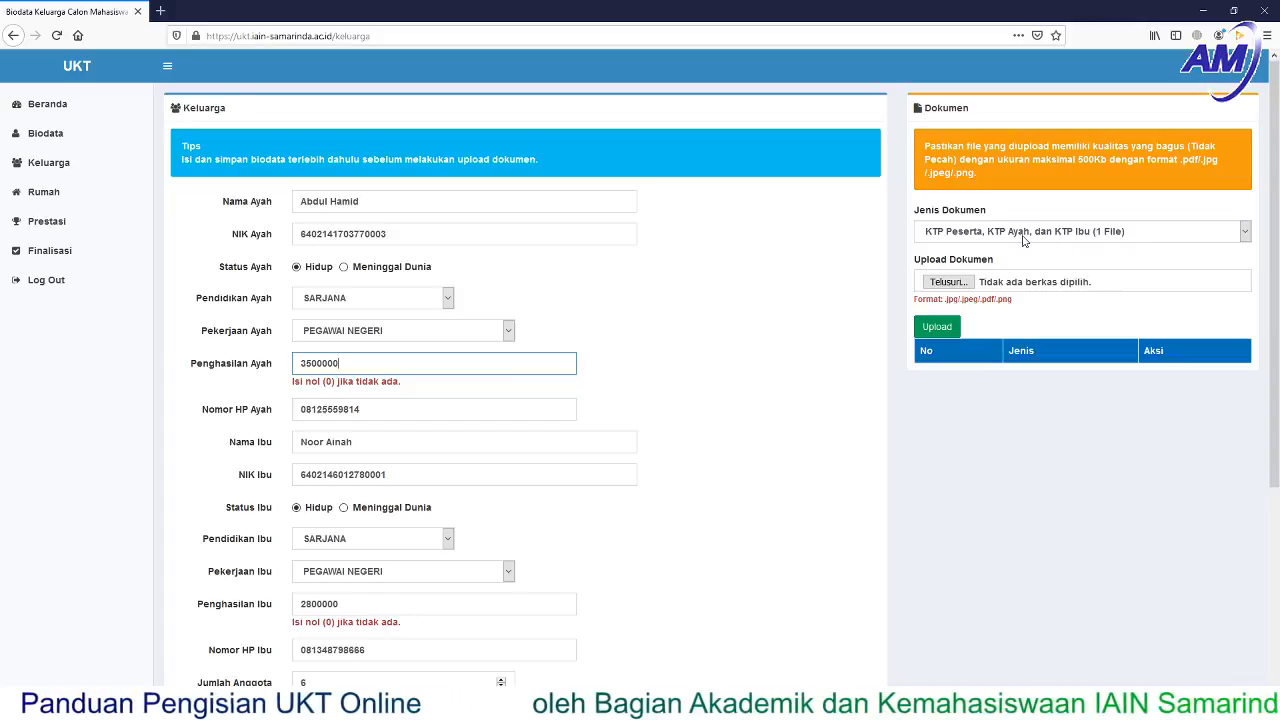
pyautogui.click(1247, 234)
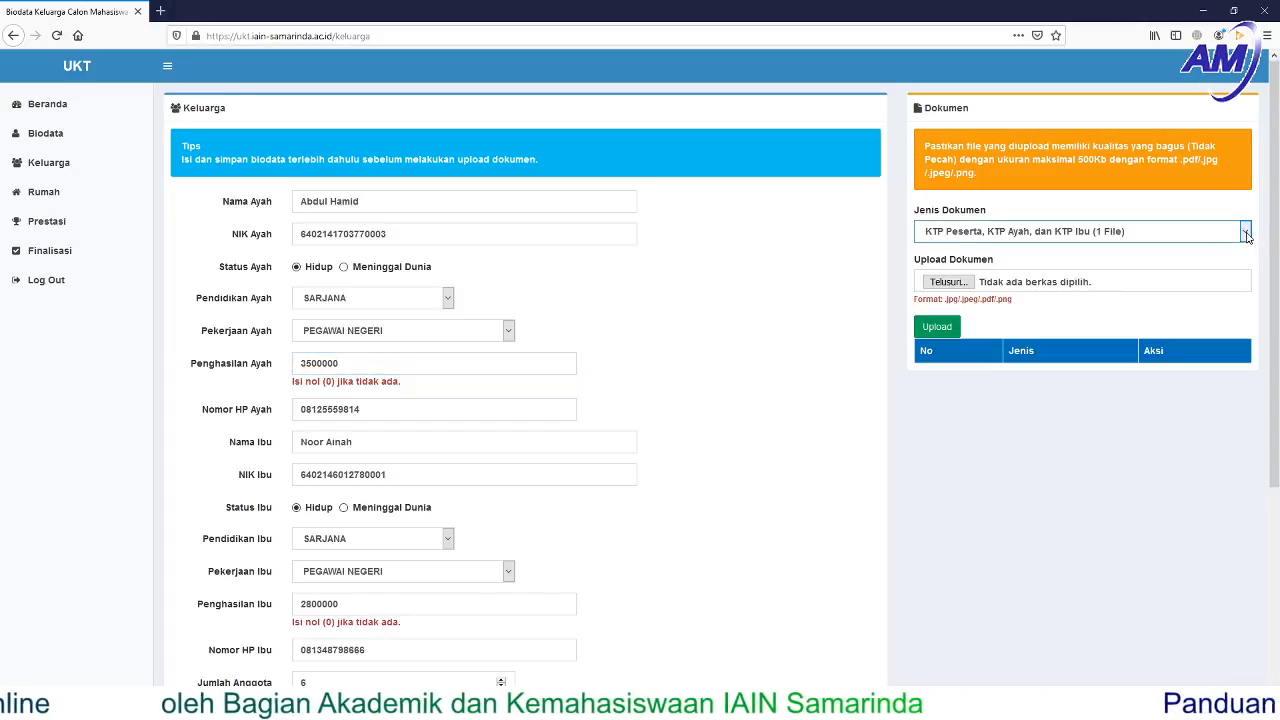
pyautogui.click(1143, 459)
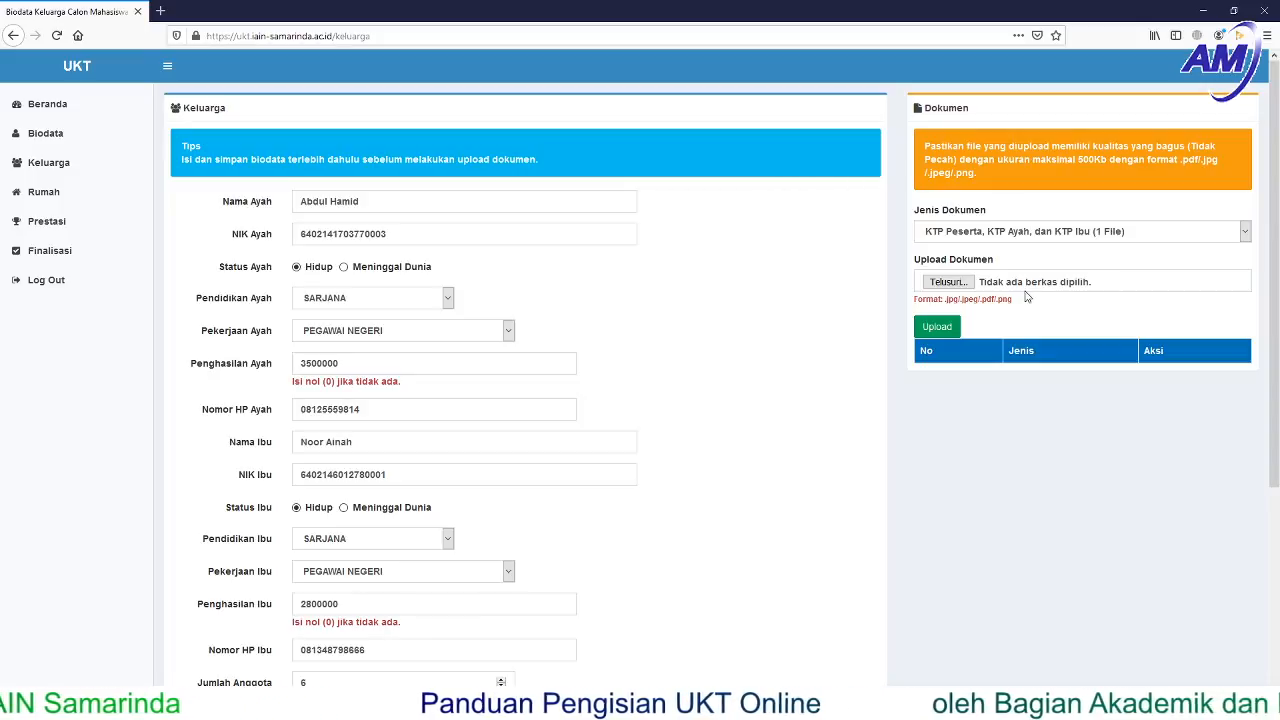
pyautogui.click(1244, 233)
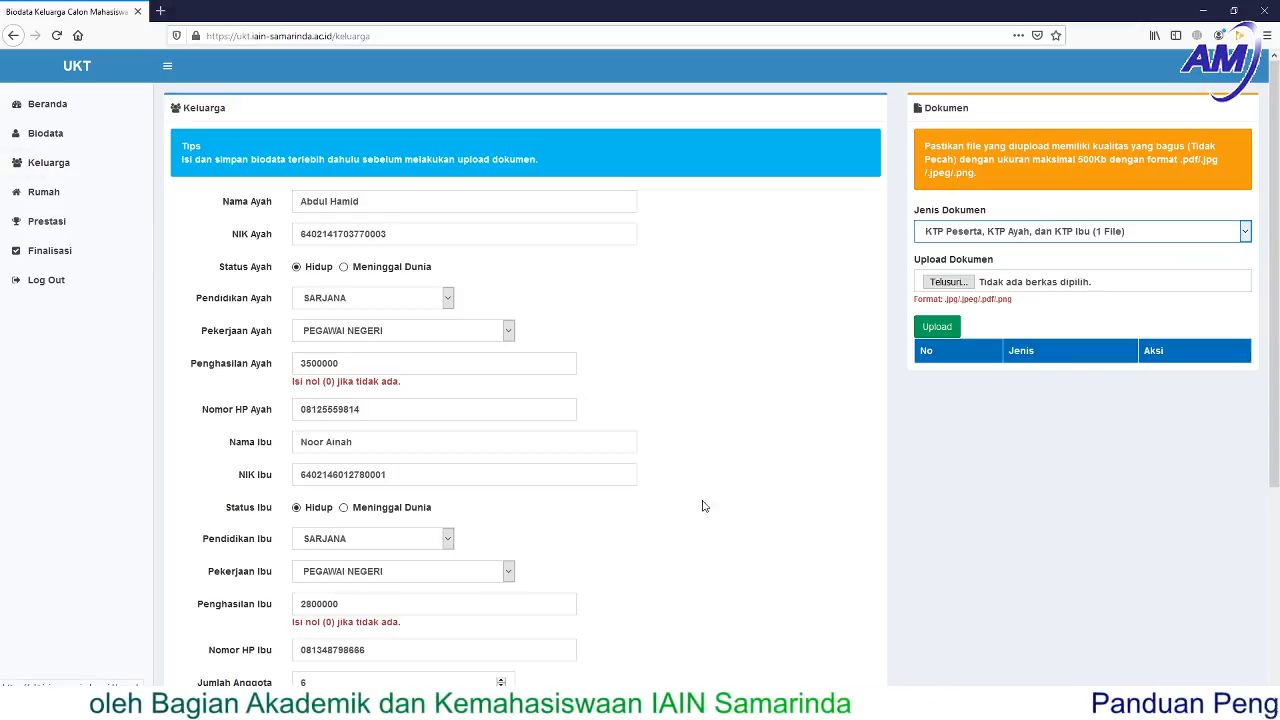
# - Finish reviewing the Keluarga page and move to the Rumah house-details form
pyautogui.scroll(-1, 501, 516)
pyautogui.scroll(-3, 501, 516)
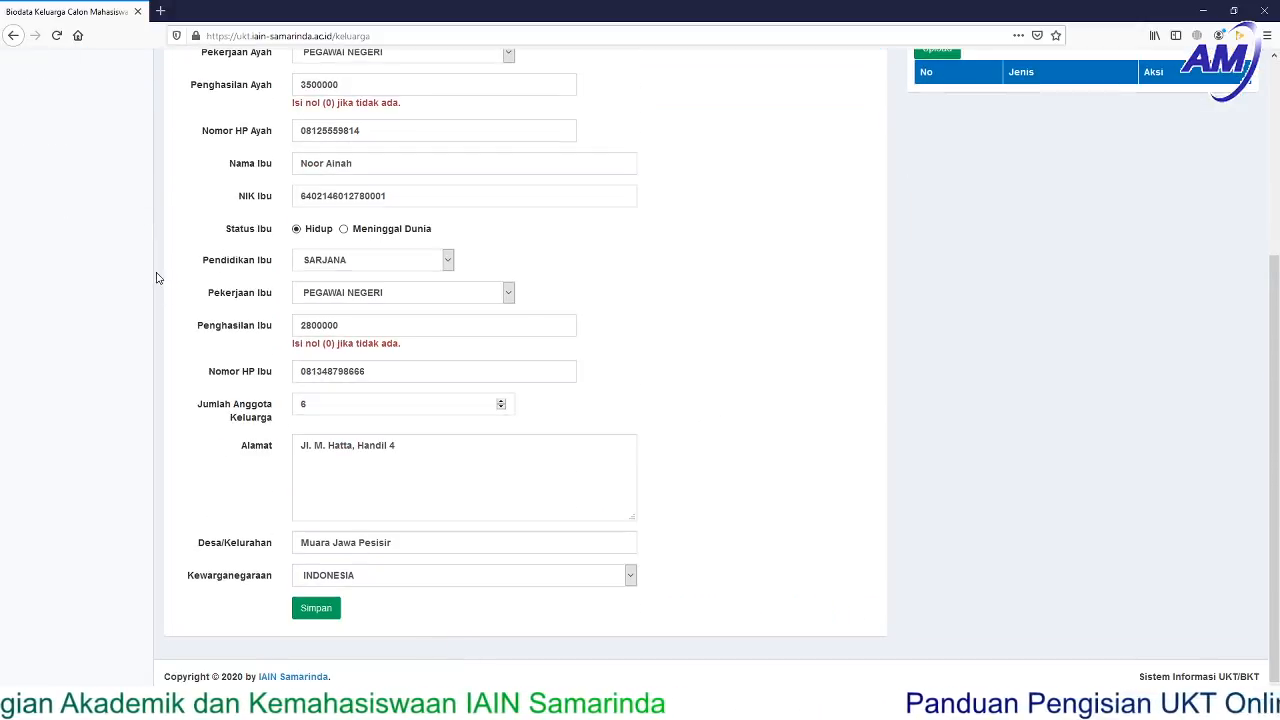
pyautogui.scroll(3, 156, 278)
pyautogui.click(46, 193)
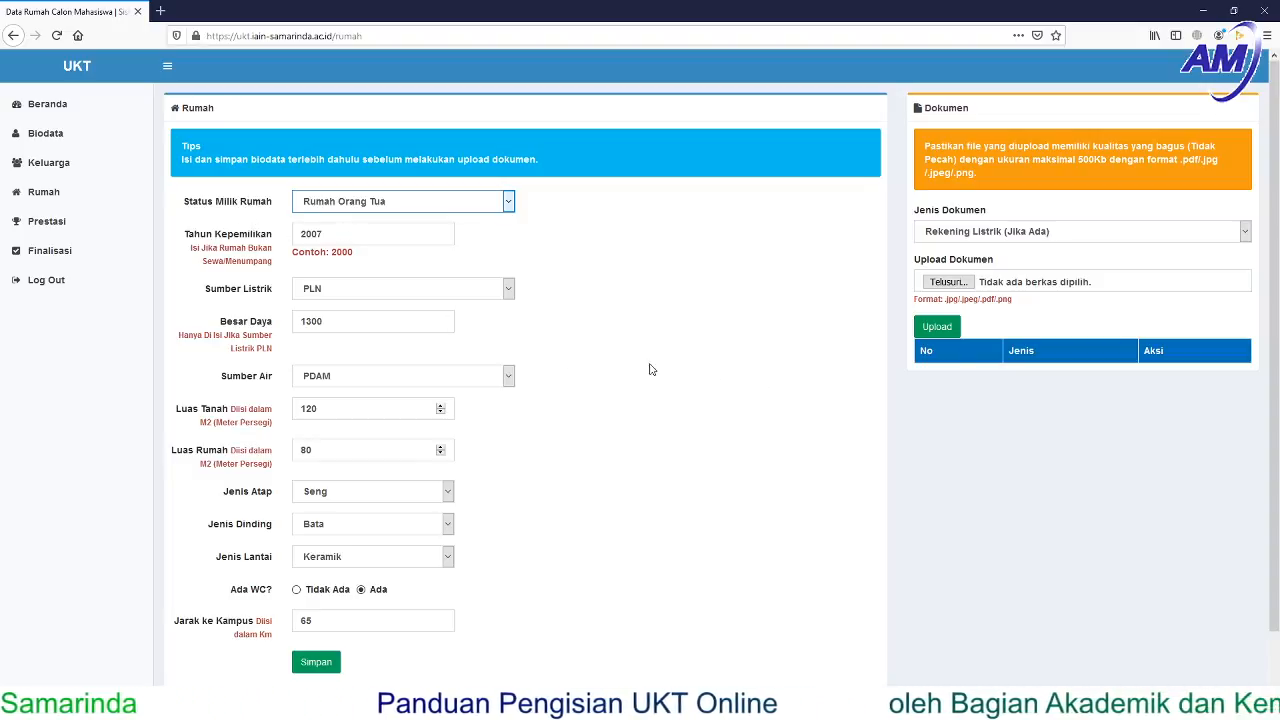
pyautogui.scroll(-1, 652, 368)
pyautogui.scroll(-1, 657, 370)
pyautogui.click(510, 245)
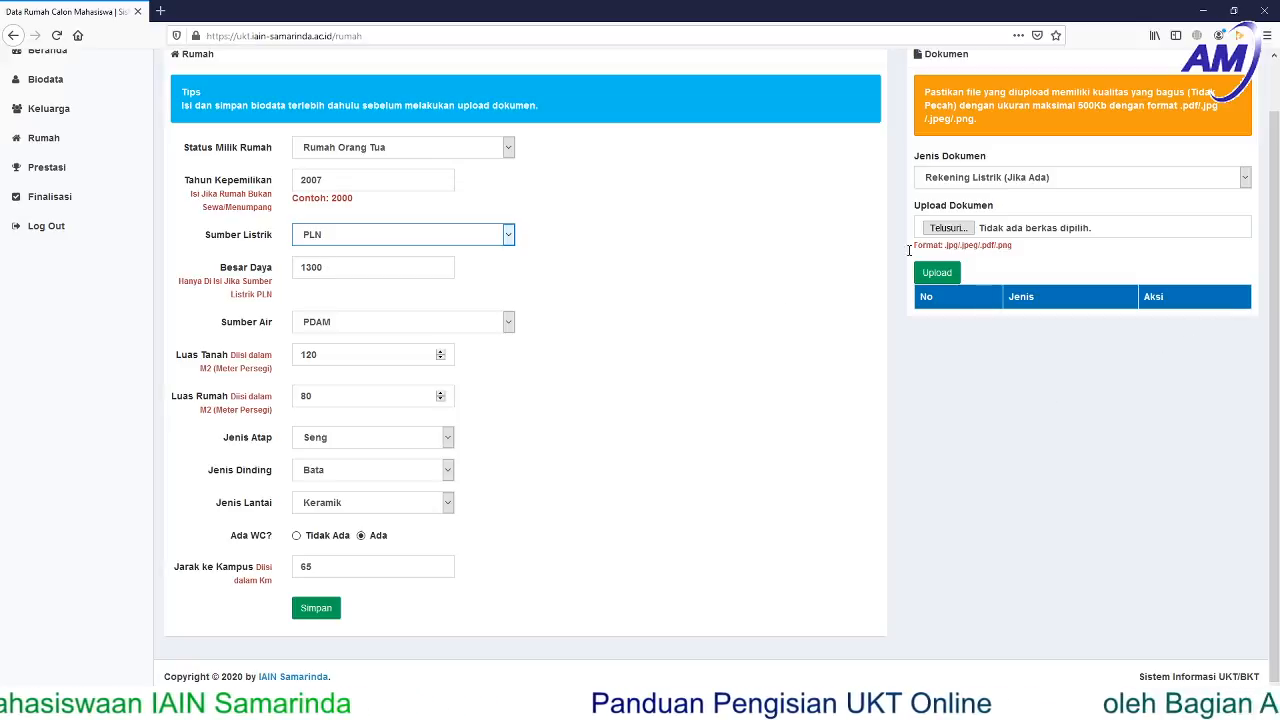
pyautogui.click(509, 325)
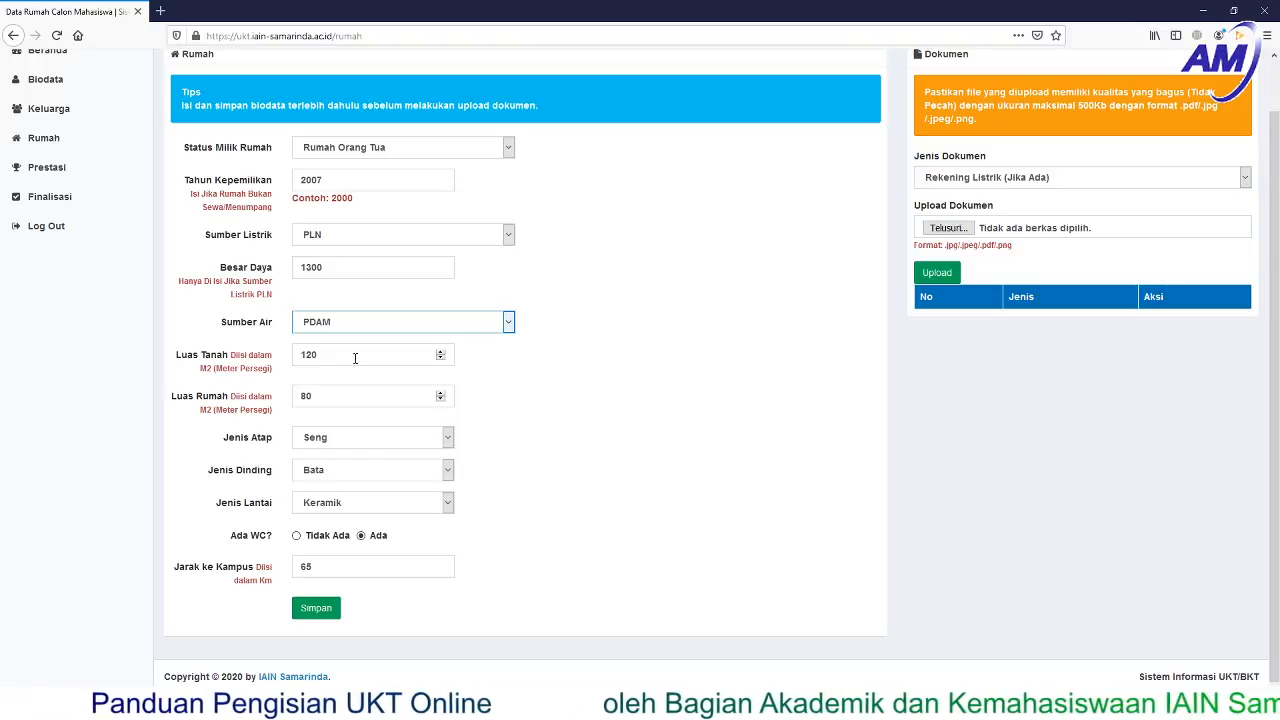
pyautogui.click(355, 358)
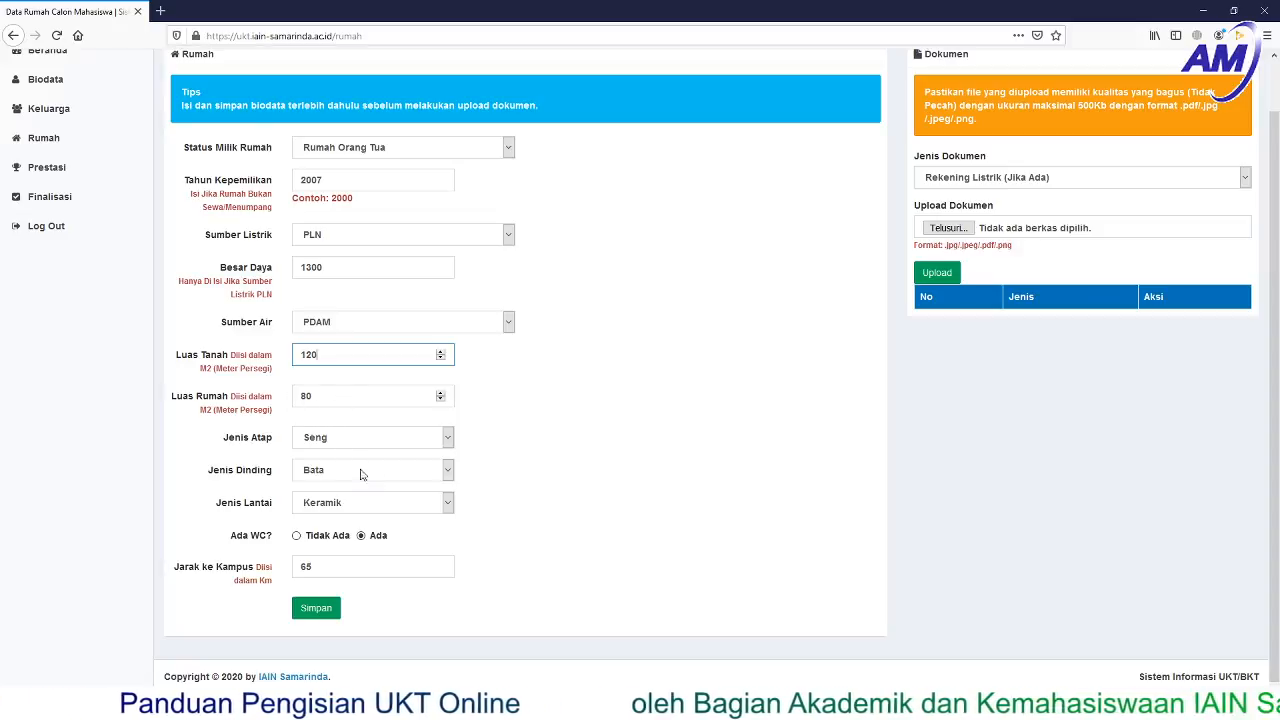
pyautogui.click(447, 441)
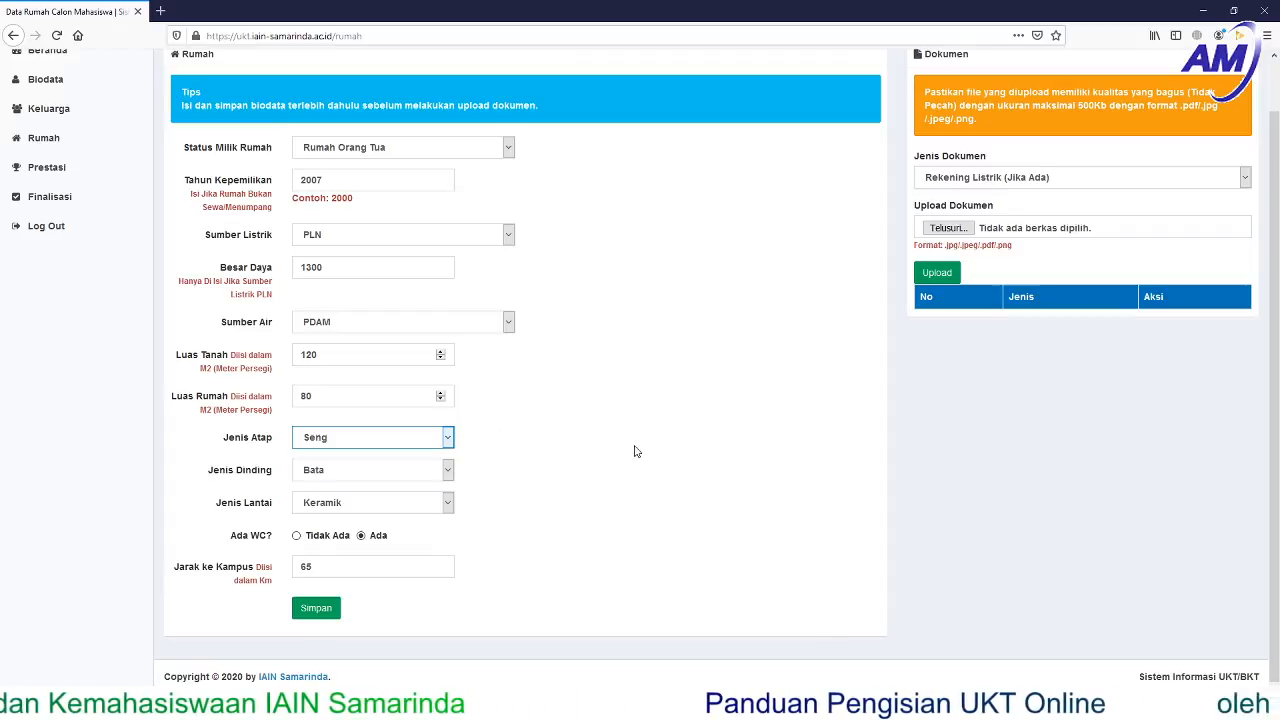
pyautogui.click(449, 470)
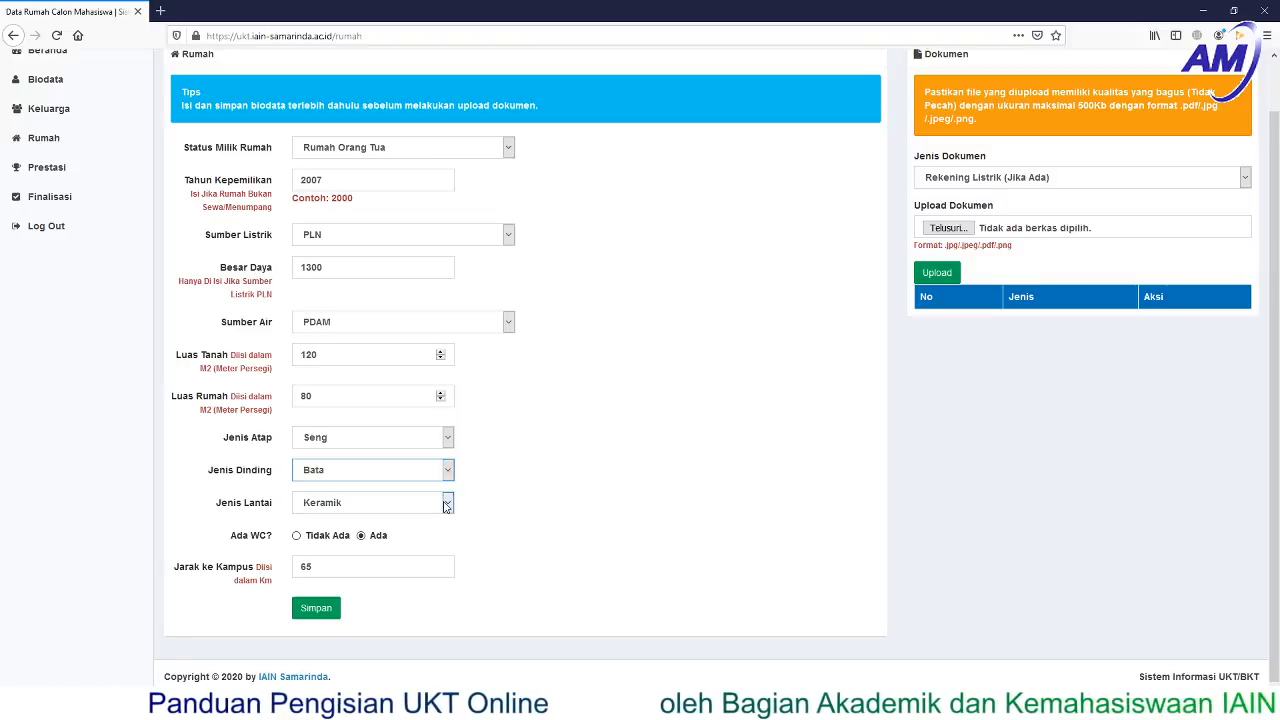
pyautogui.click(447, 505)
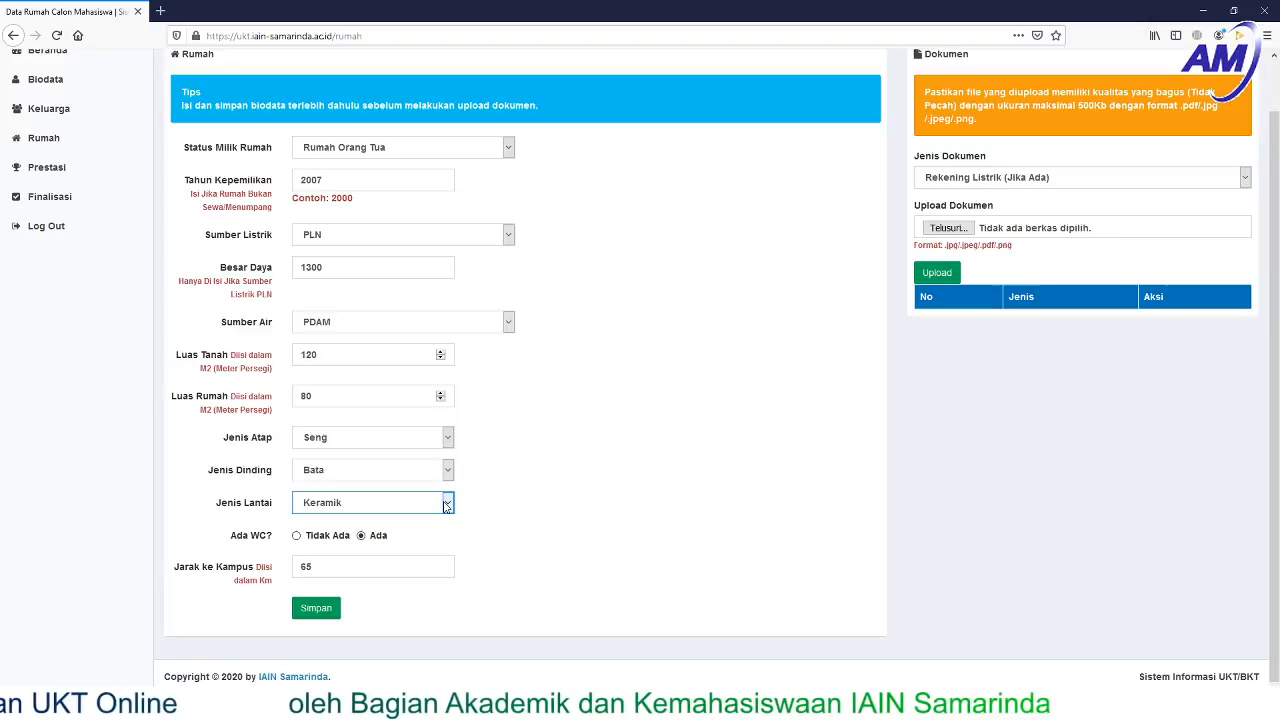
pyautogui.click(573, 517)
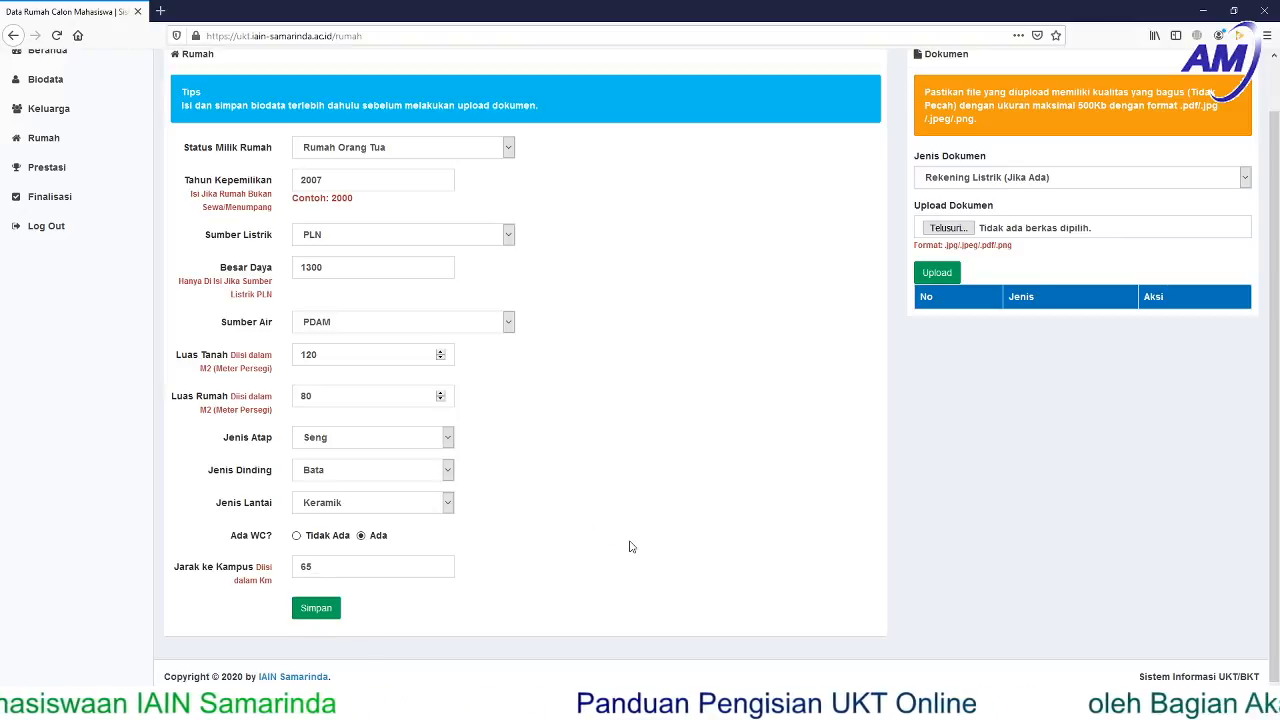
pyautogui.click(1246, 183)
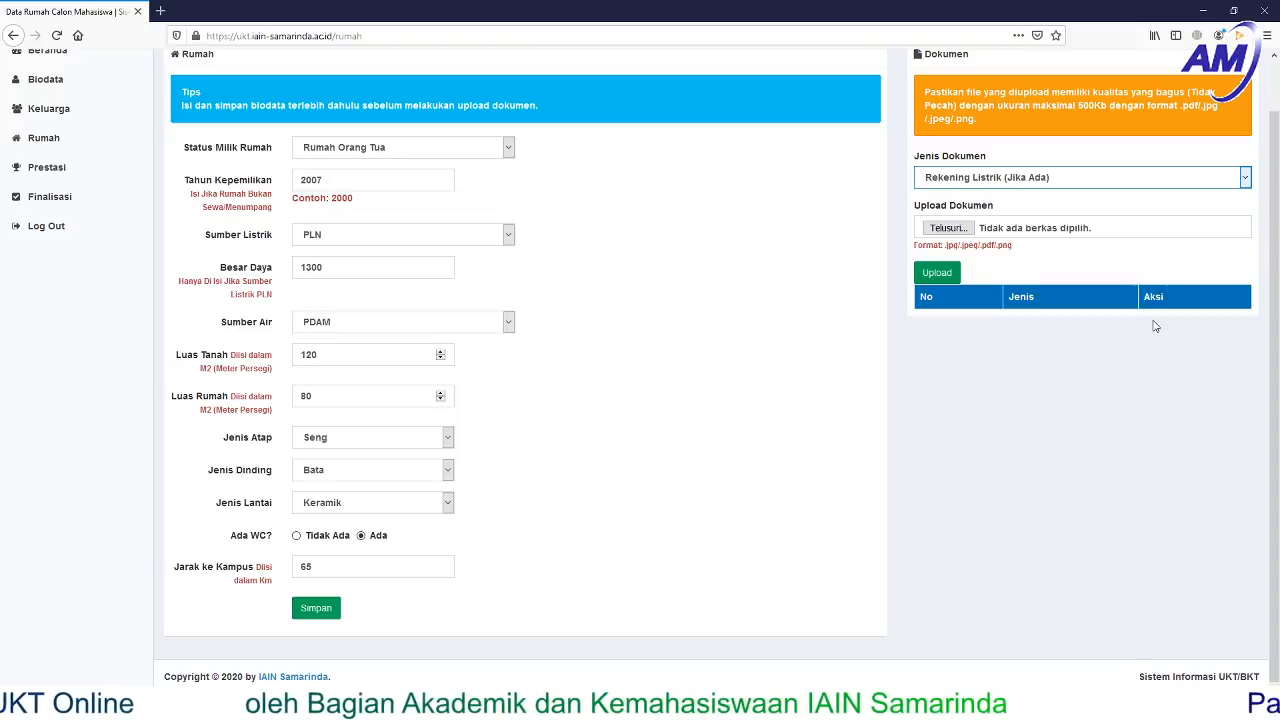
pyautogui.click(1122, 453)
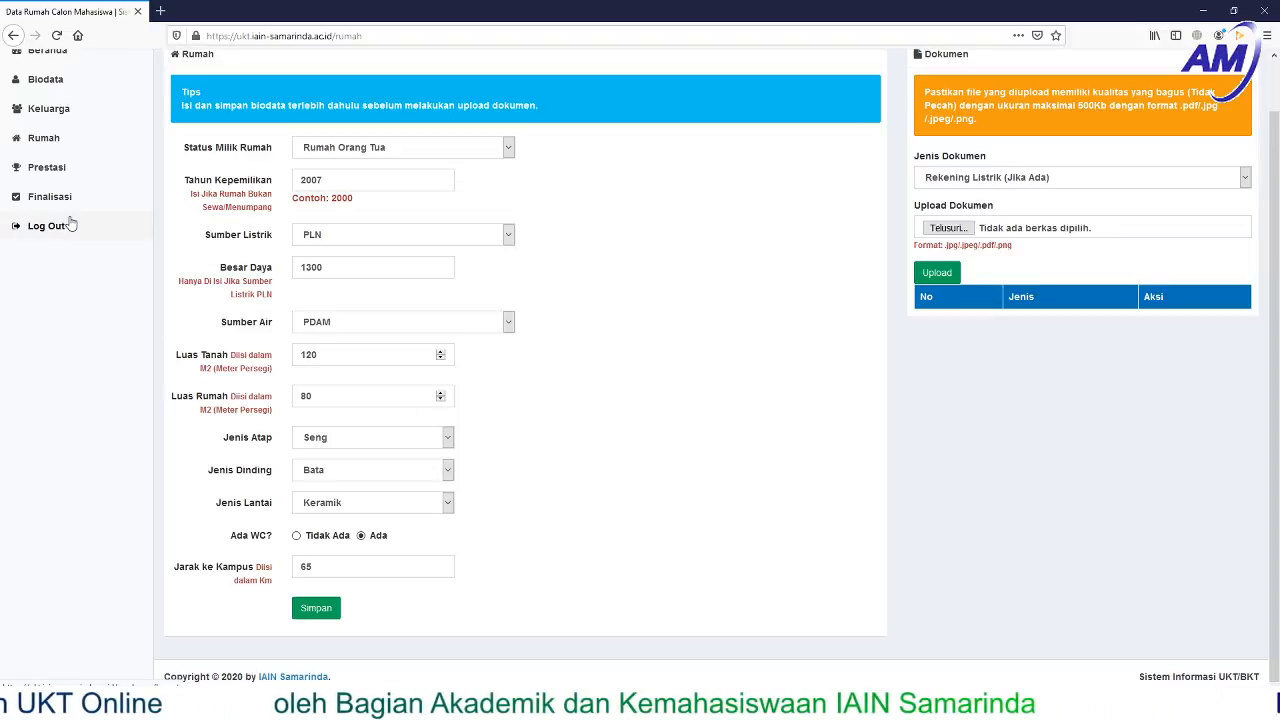
# - Go to the Prestasi page with its empty Rapor and Prestasi tables
pyautogui.click(48, 169)
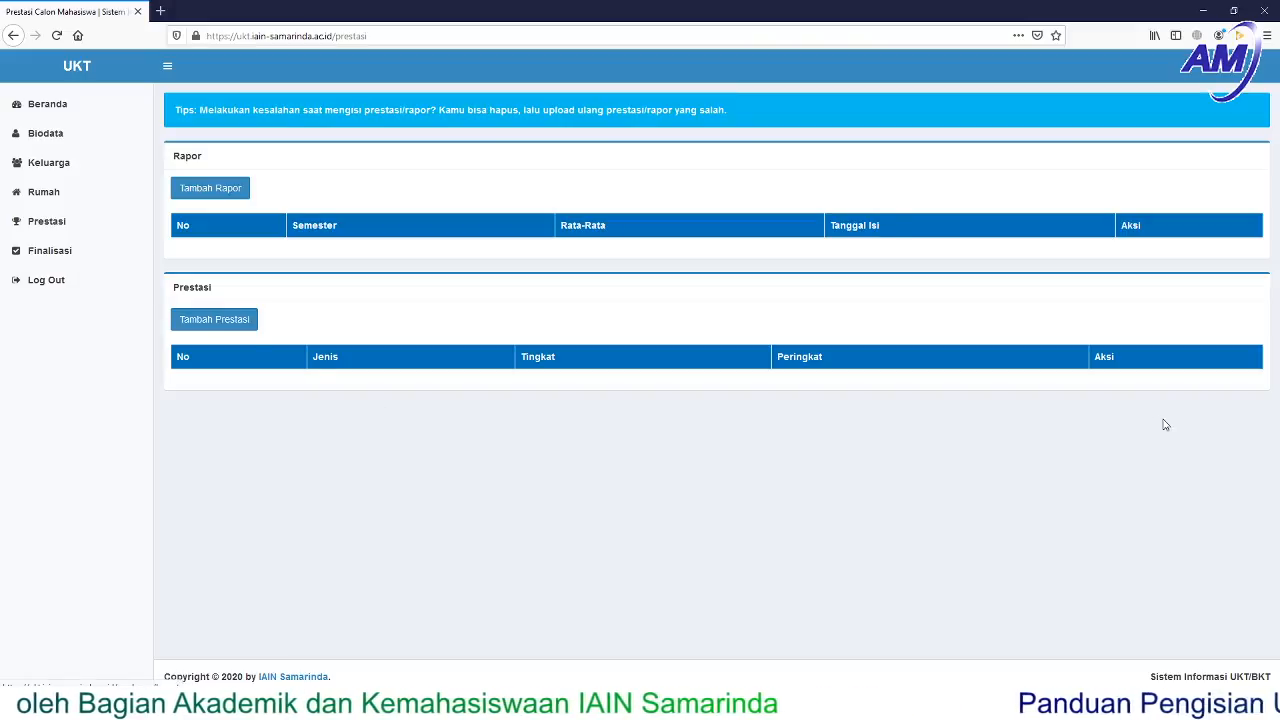
# - Review the Finalisasi summary of Biodata and Keluarga data, then log out
pyautogui.click(57, 258)
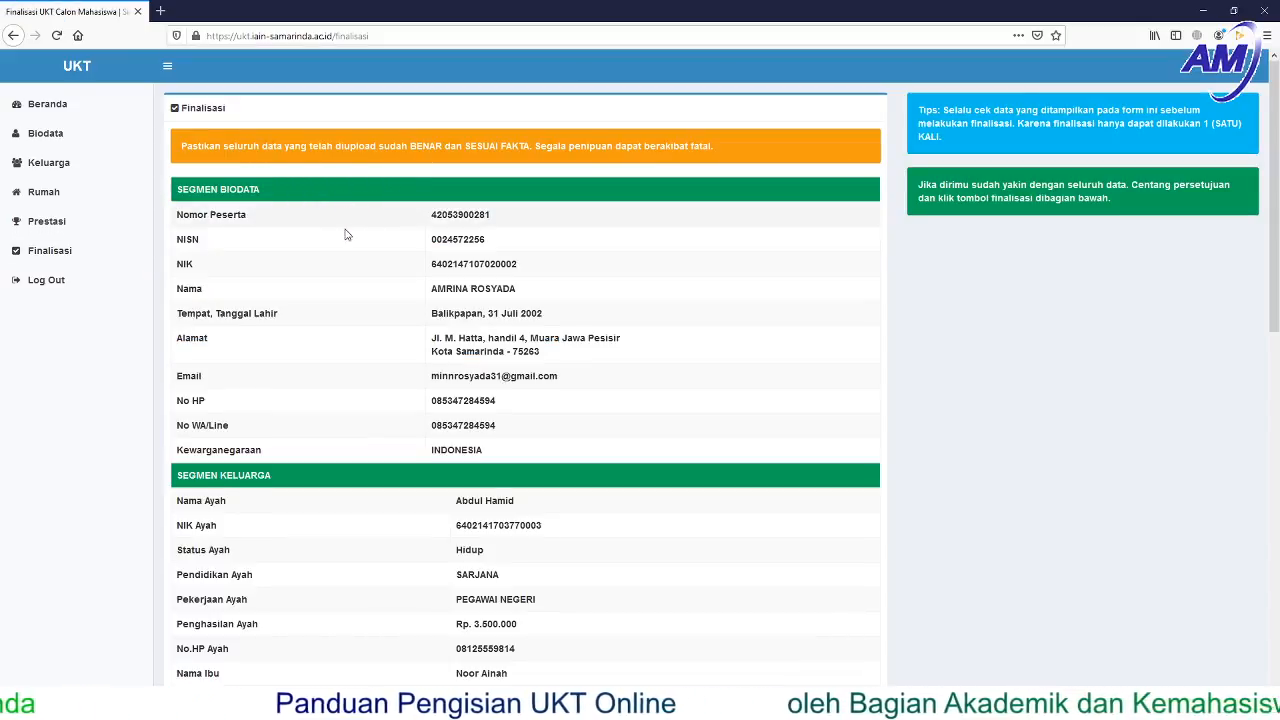
pyautogui.scroll(-3, 352, 212)
pyautogui.scroll(-9, 360, 291)
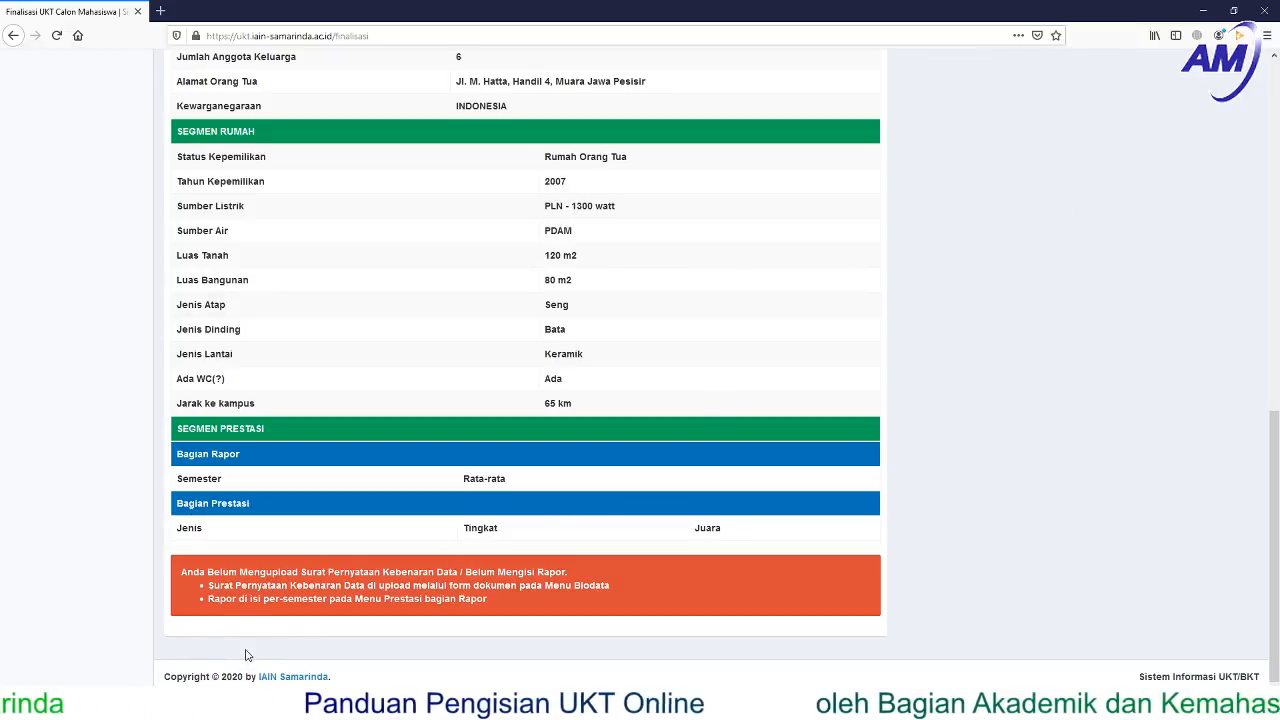
pyautogui.scroll(3, 607, 336)
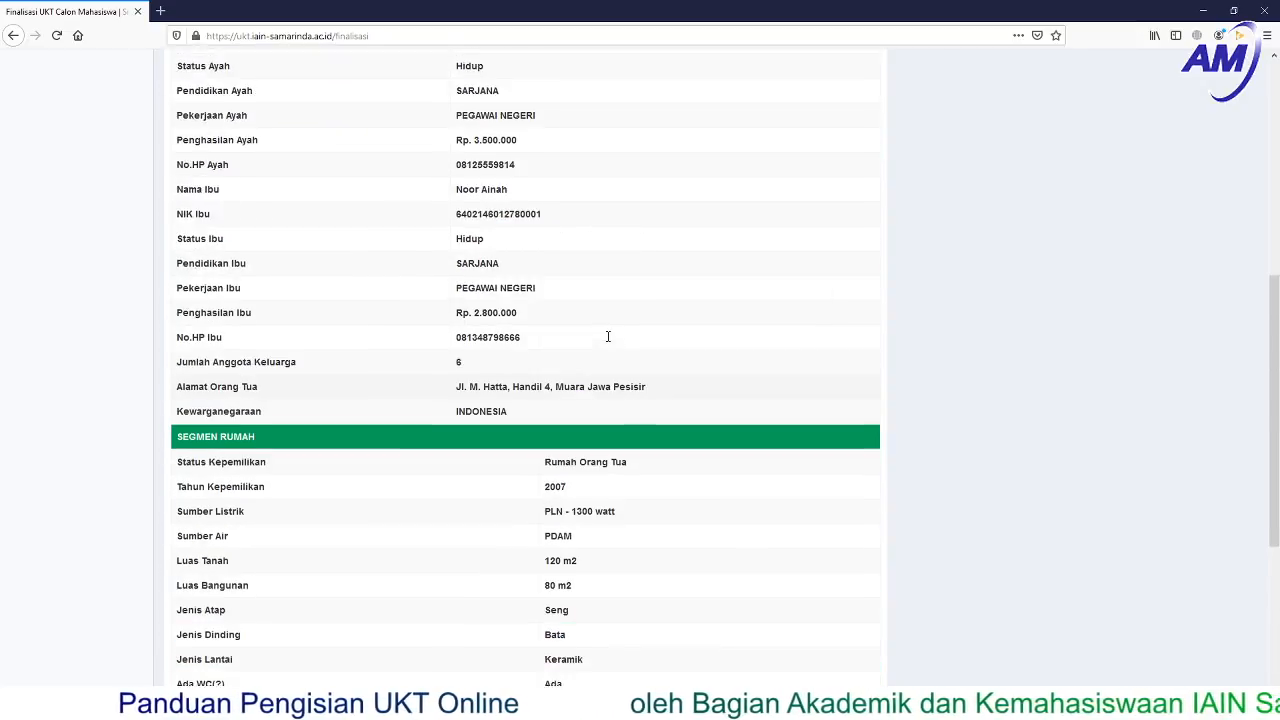
pyautogui.scroll(5, 607, 336)
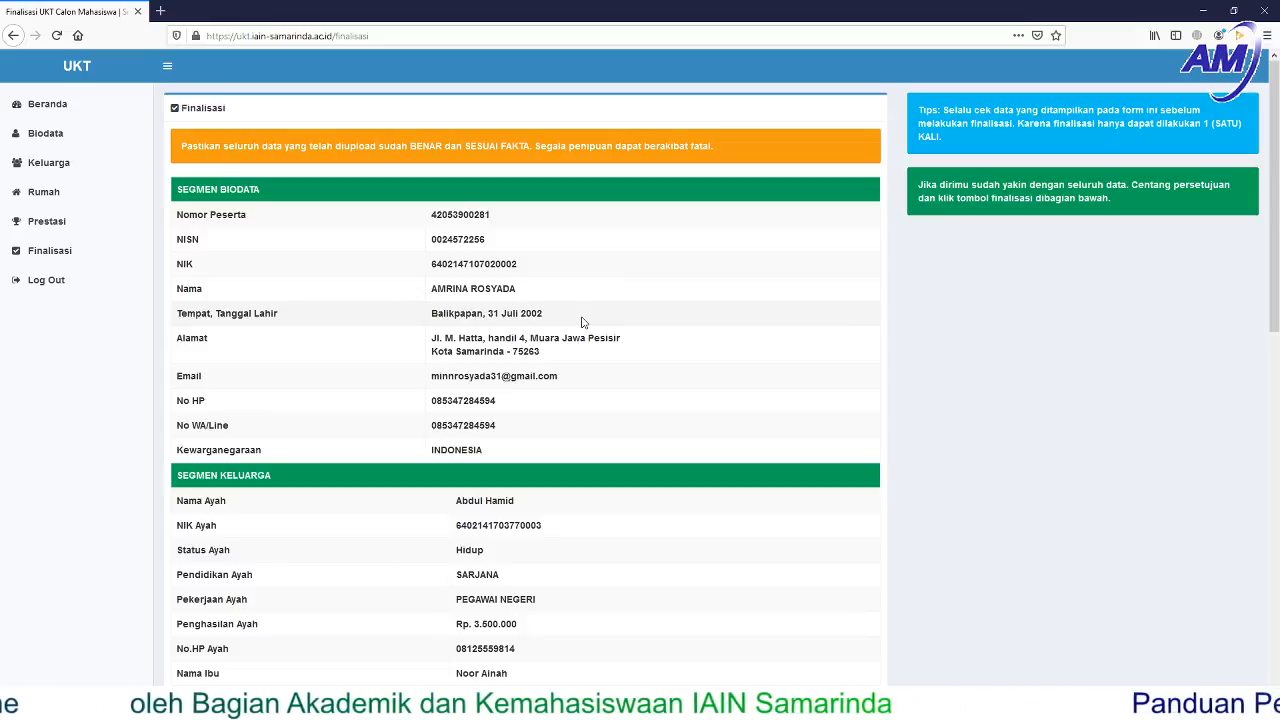
pyautogui.click(50, 282)
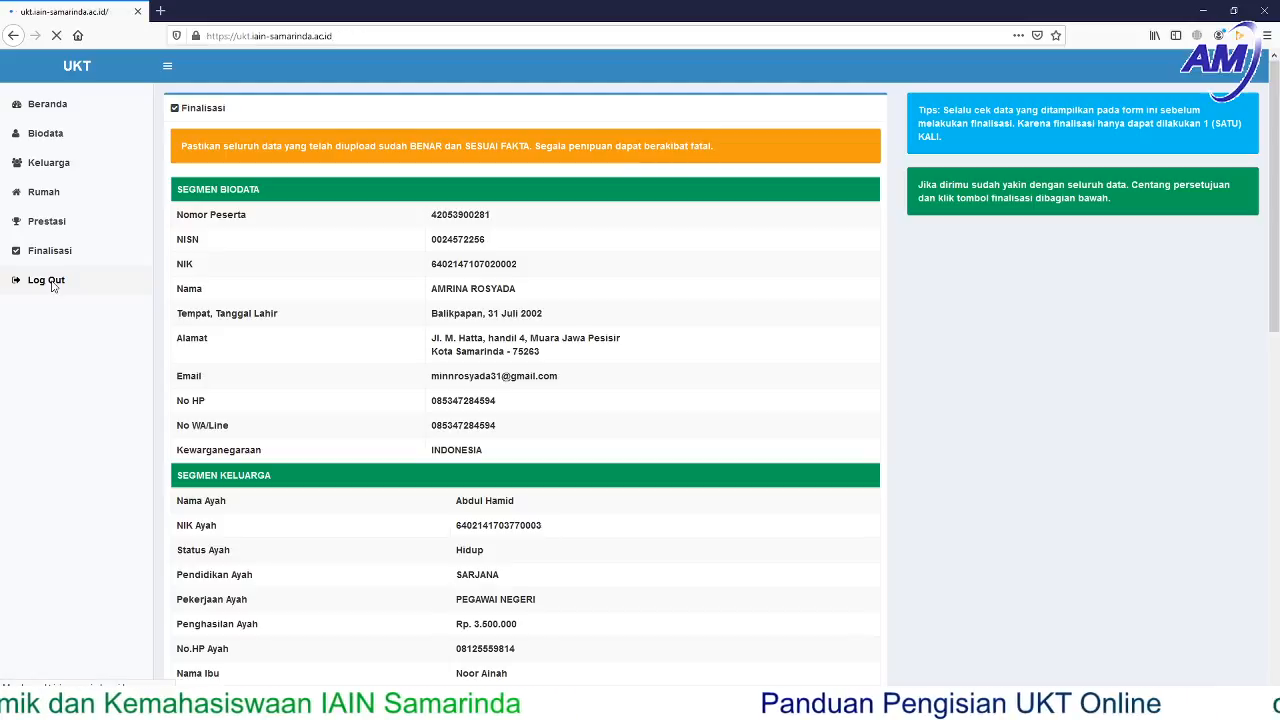